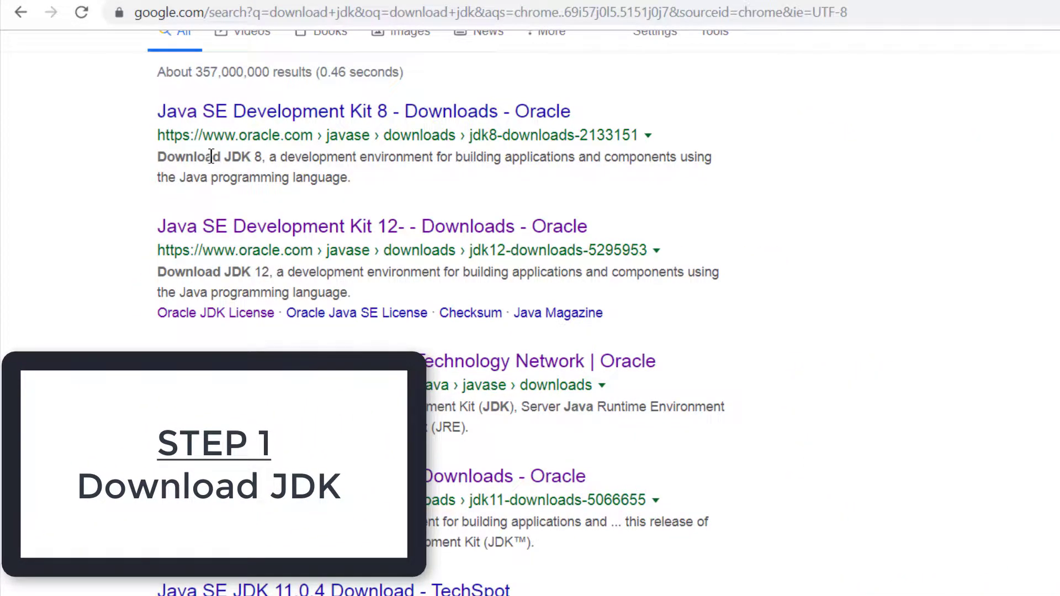
Open Oracle Technology Network's Java SE Downloads page from the "download jdk" search results
{"action": "scroll", "coordinate": [211, 157], "scroll_direction": "up", "scroll_amount": 2}
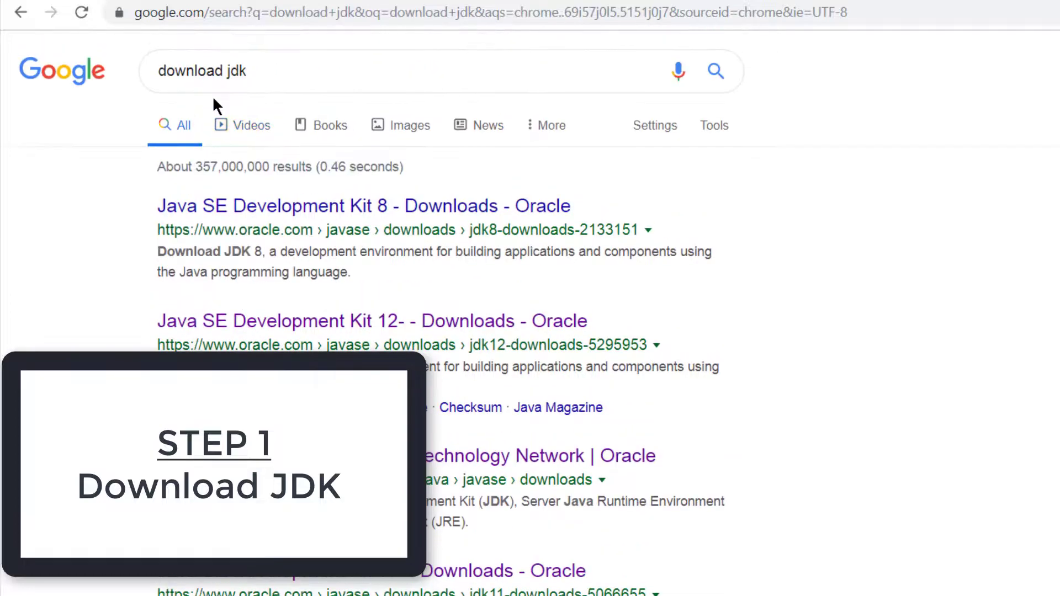
{"action": "left_click", "coordinate": [255, 70]}
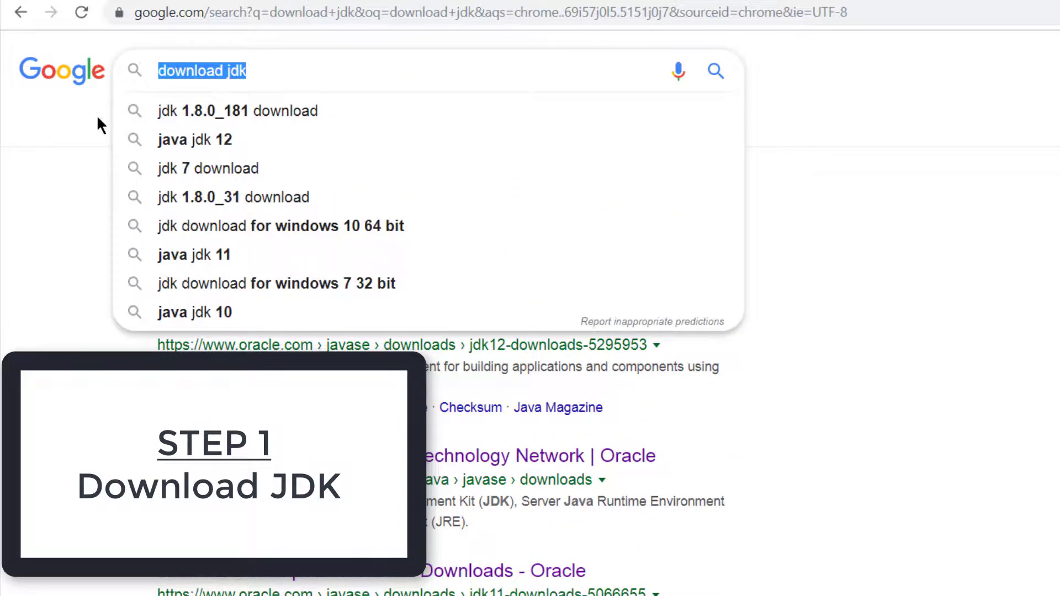
{"action": "left_click", "coordinate": [72, 202]}
{"action": "scroll", "coordinate": [70, 248], "scroll_direction": "down", "scroll_amount": 3}
{"action": "scroll", "coordinate": [76, 244], "scroll_direction": "up", "scroll_amount": 3}
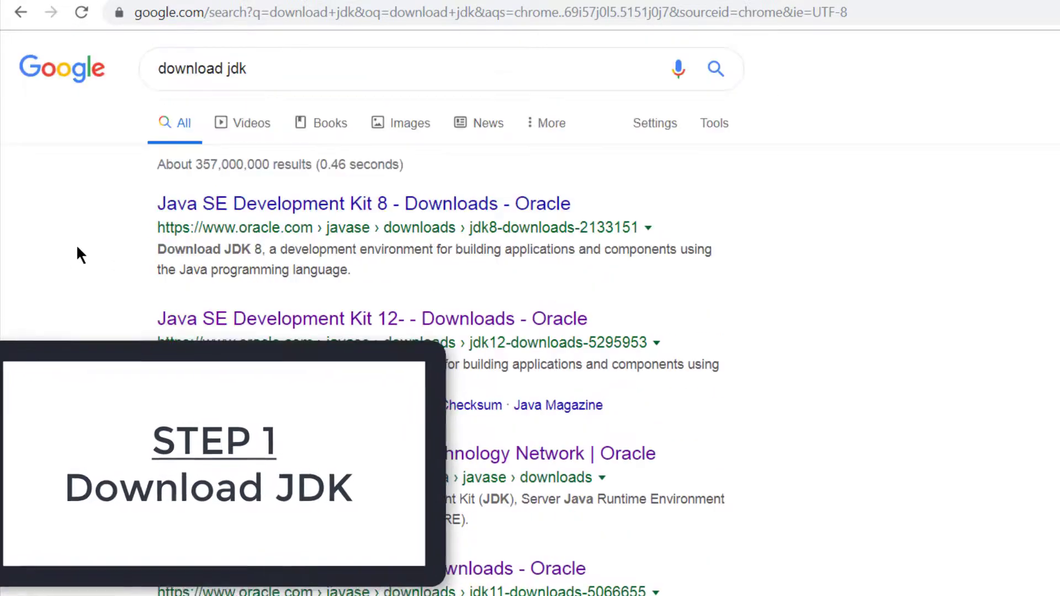
{"action": "scroll", "coordinate": [76, 244], "scroll_direction": "down", "scroll_amount": 3}
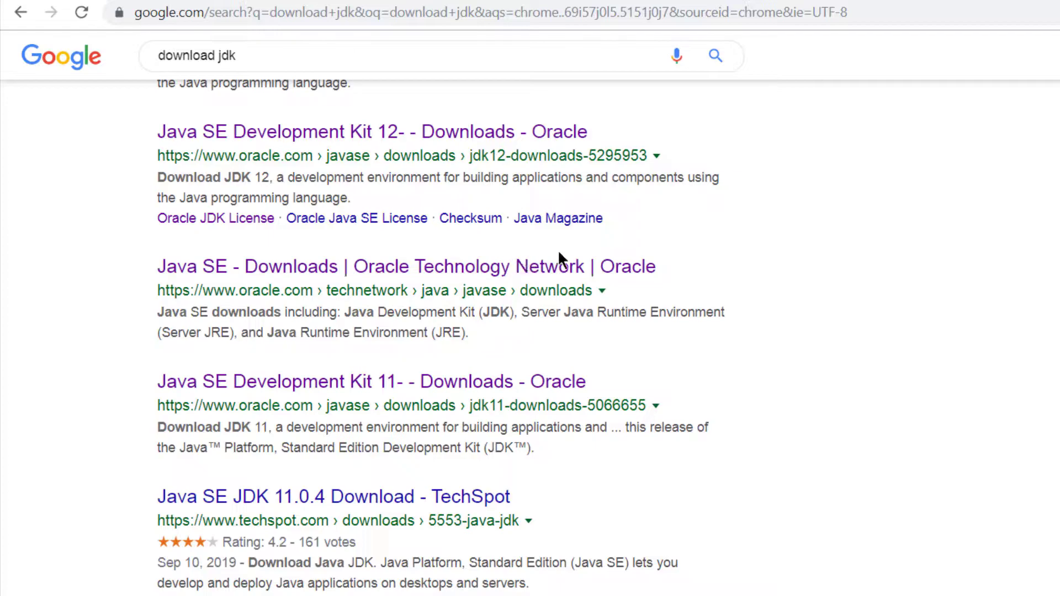
{"action": "left_click", "coordinate": [395, 267]}
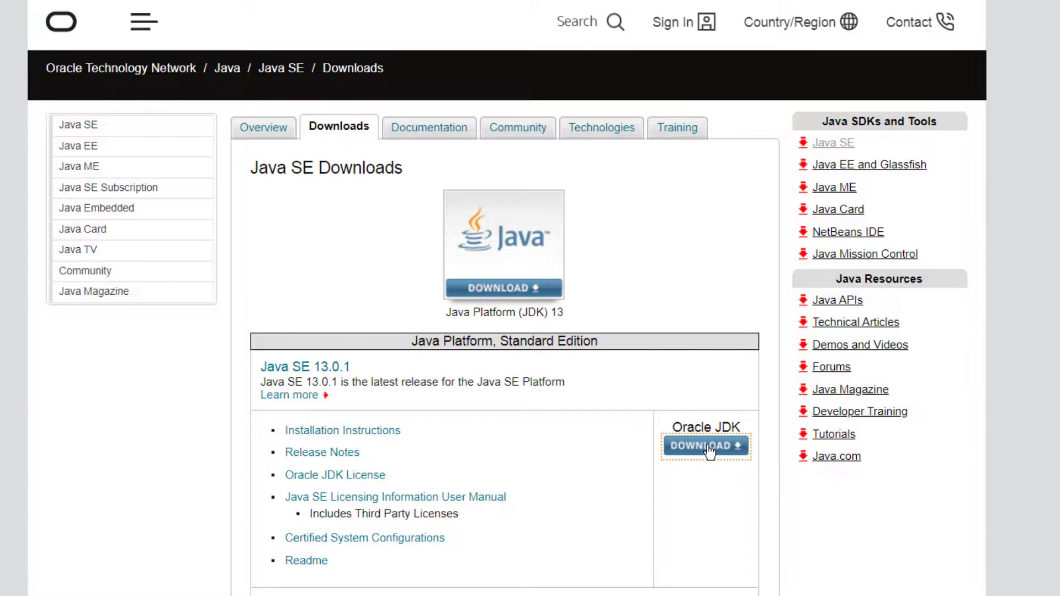
Accept the Java SE Development Kit 13.0.1 license agreement, request jdk-13.0.1_windows-x64_bin.exe, and dismiss the download manager's dialogs without adding an exception
{"action": "scroll", "coordinate": [458, 521], "scroll_direction": "down", "scroll_amount": 7}
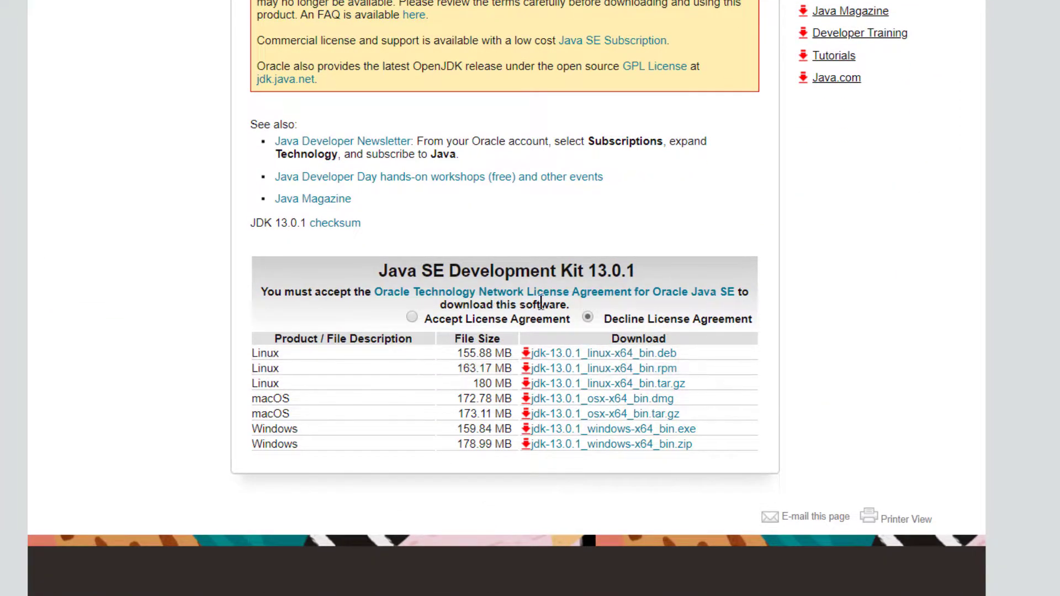
{"action": "left_click", "coordinate": [412, 316]}
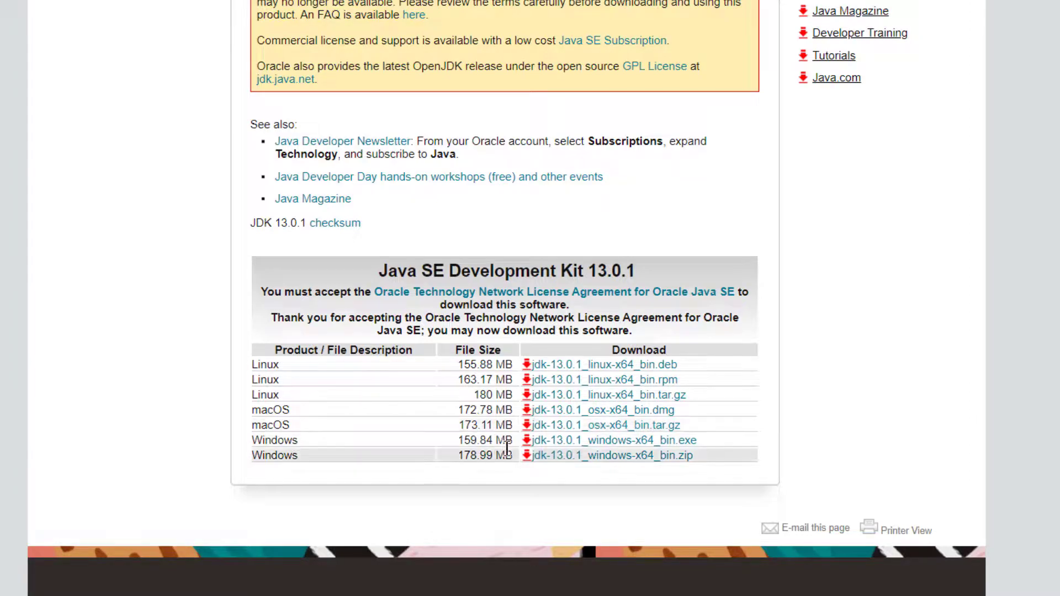
{"action": "left_click", "coordinate": [576, 448]}
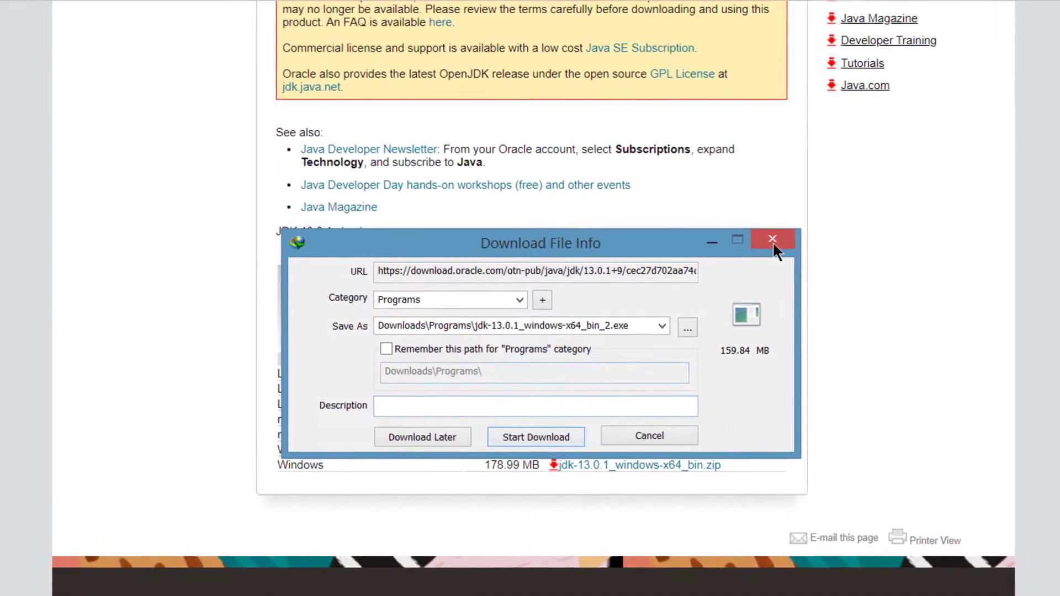
{"action": "left_click", "coordinate": [767, 238]}
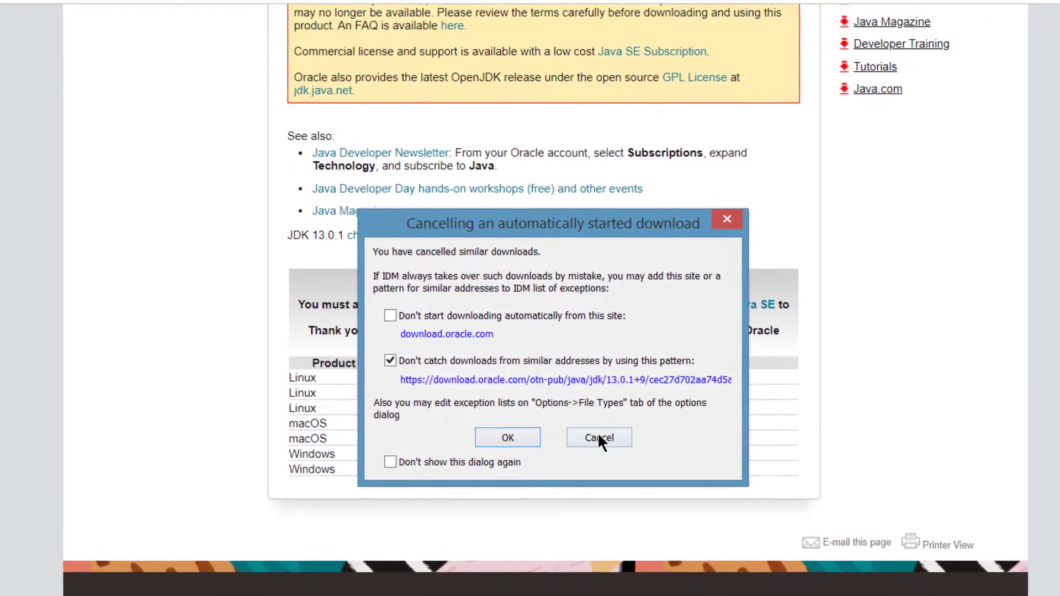
{"action": "left_click", "coordinate": [594, 435]}
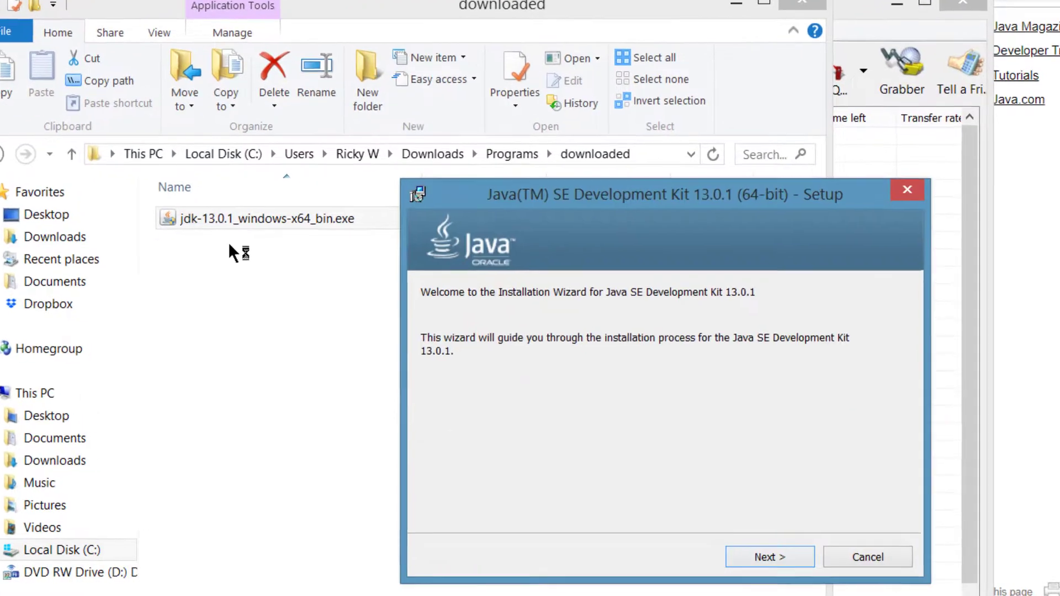
Install Java SE Development Kit 13.0.1 into C:\Program Files\Java\jdk-13.0.1\ and close the finished installer
{"action": "key", "text": "Return"}
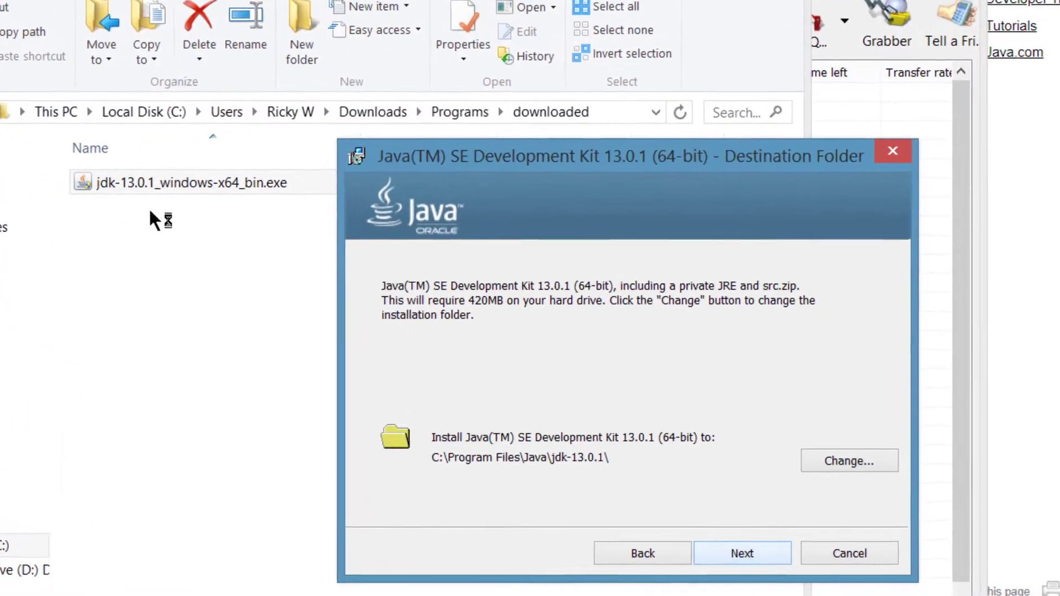
{"action": "key", "text": "Return"}
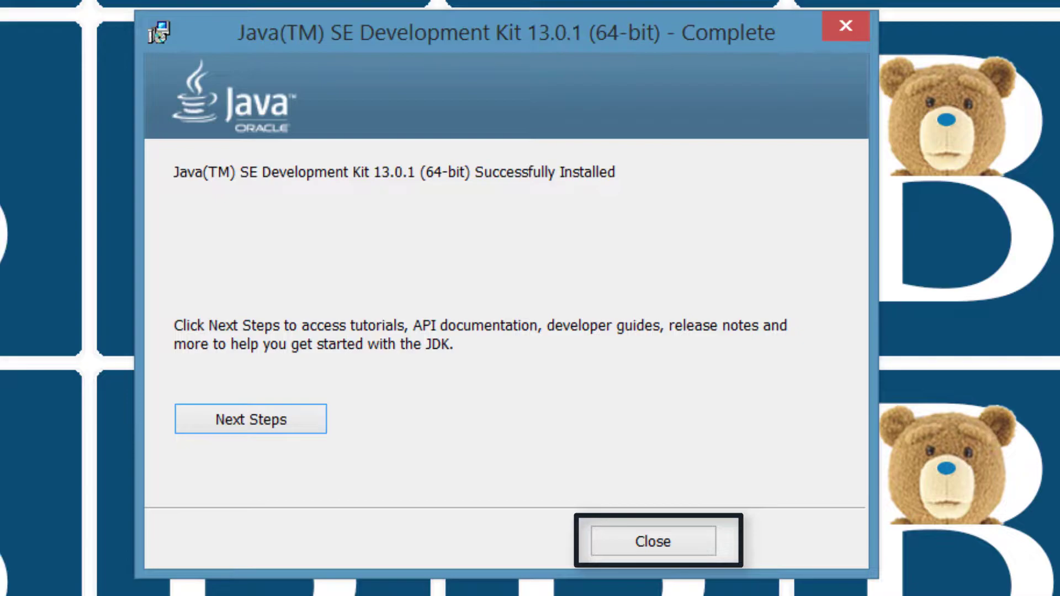
{"action": "left_click", "coordinate": [655, 538]}
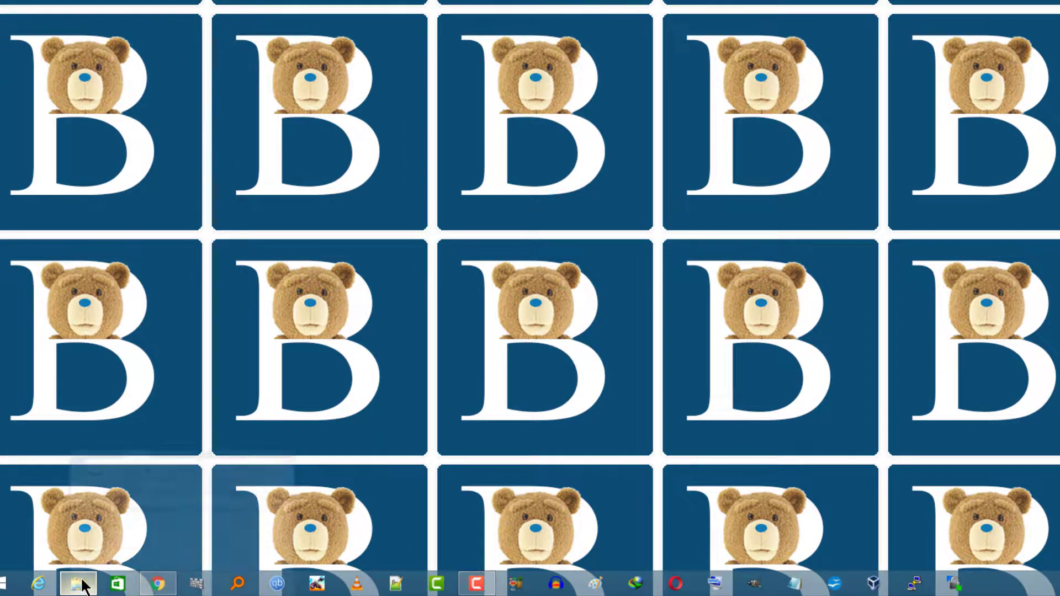
Open the Environment Variables dialog through This PC's system properties and advanced system settings
{"action": "left_click", "coordinate": [79, 583]}
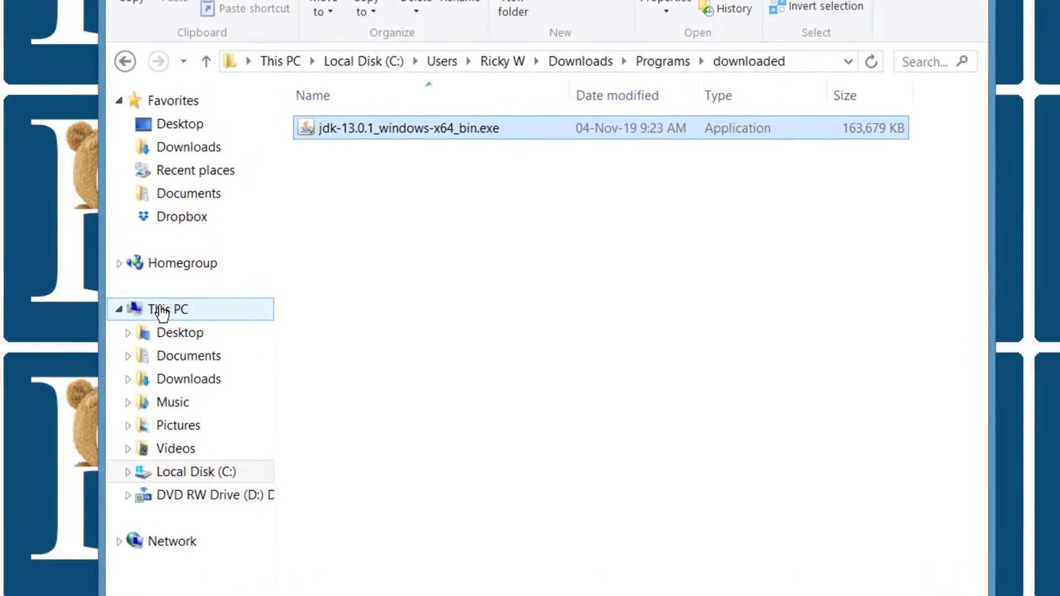
{"action": "right_click", "coordinate": [158, 298]}
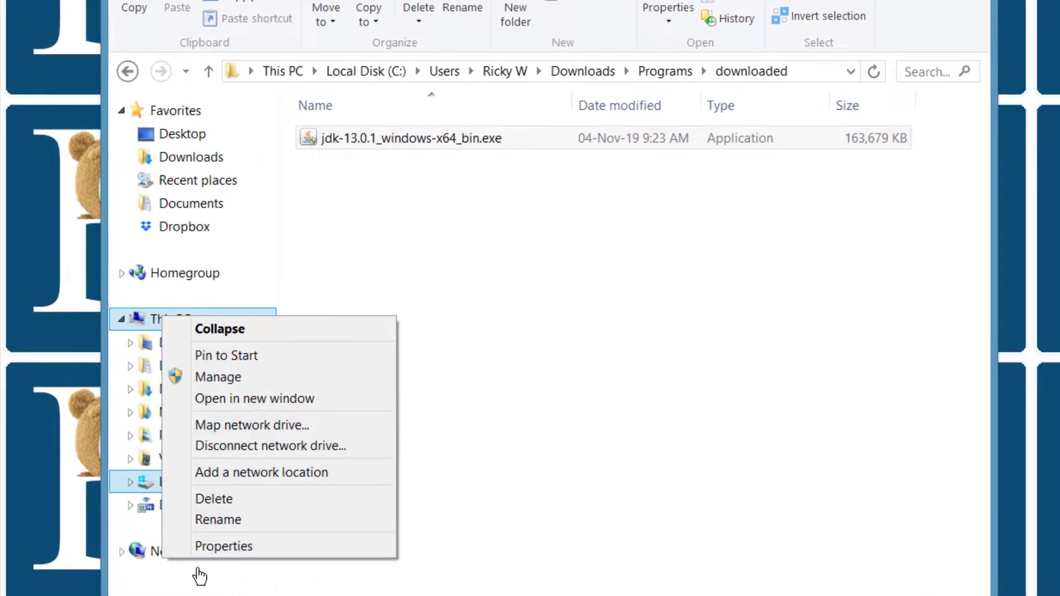
{"action": "left_click", "coordinate": [213, 545]}
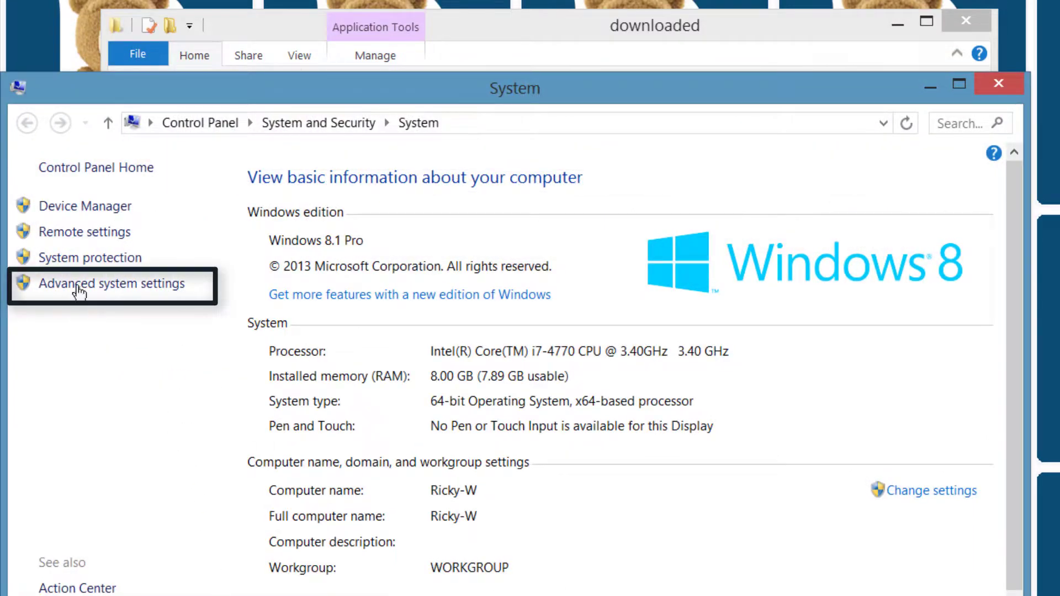
{"action": "left_click", "coordinate": [77, 286]}
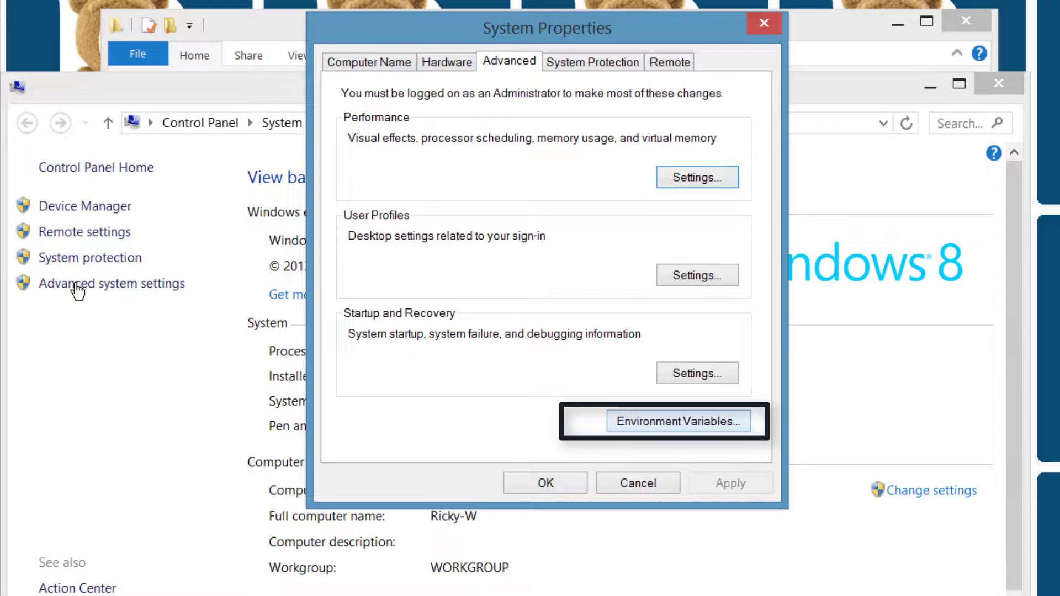
{"action": "left_click", "coordinate": [679, 421]}
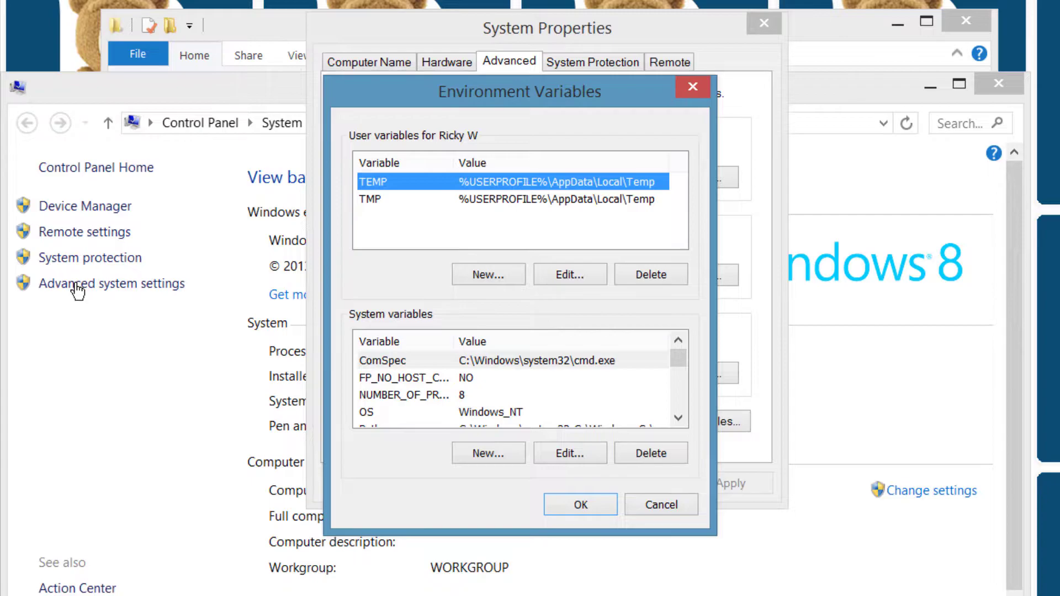
Find the Path entry among the system variables and open it for editing
{"action": "left_click", "coordinate": [403, 377]}
{"action": "scroll", "coordinate": [513, 387], "scroll_direction": "down", "scroll_amount": 1}
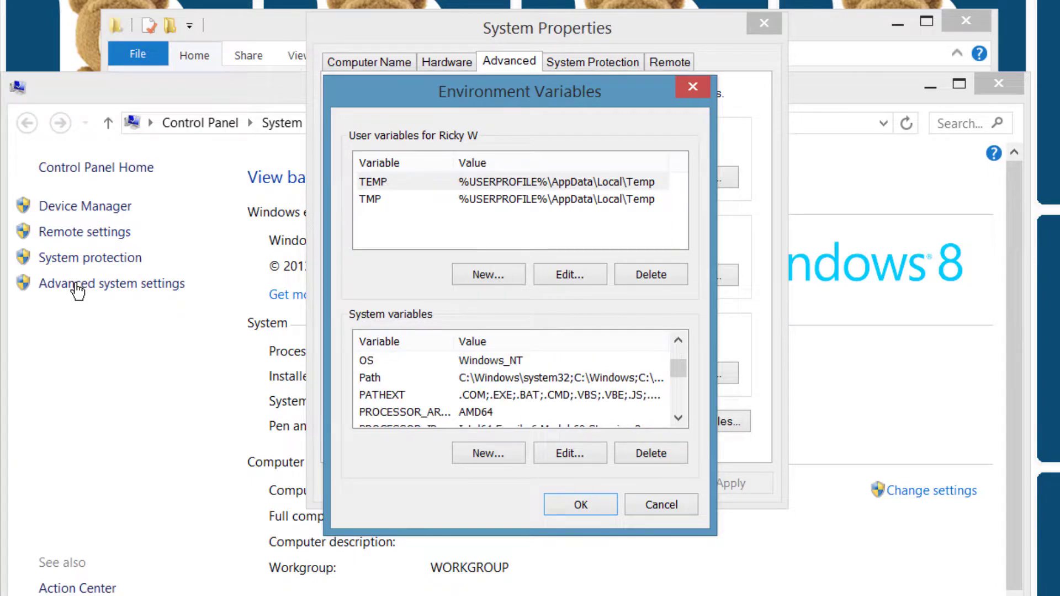
{"action": "scroll", "coordinate": [513, 387], "scroll_direction": "up", "scroll_amount": 1}
{"action": "scroll", "coordinate": [513, 386], "scroll_direction": "down", "scroll_amount": 2}
{"action": "scroll", "coordinate": [513, 386], "scroll_direction": "up", "scroll_amount": 2}
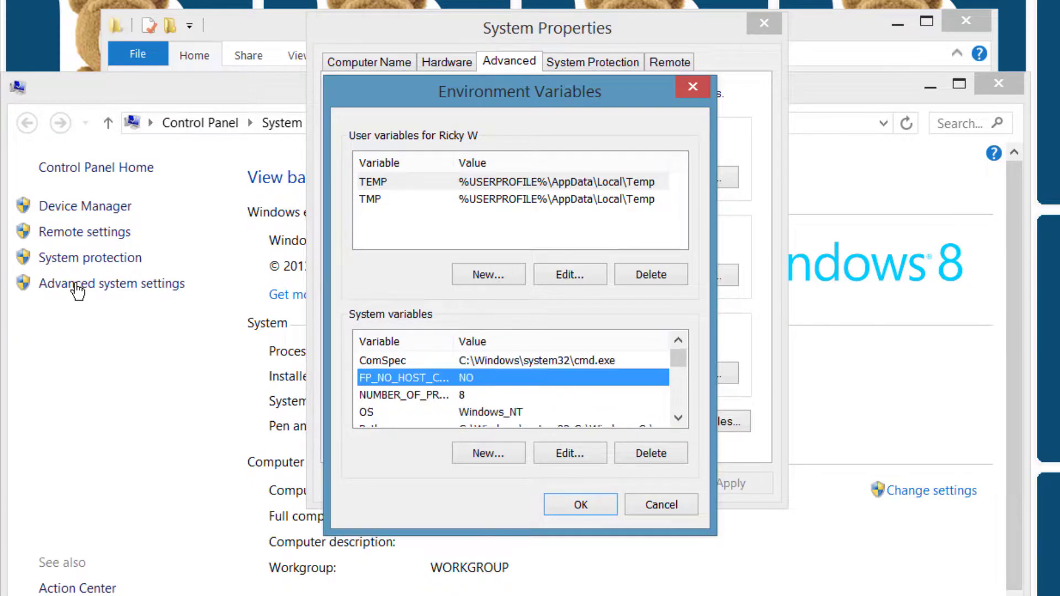
{"action": "scroll", "coordinate": [77, 290], "scroll_direction": "down", "scroll_amount": 1}
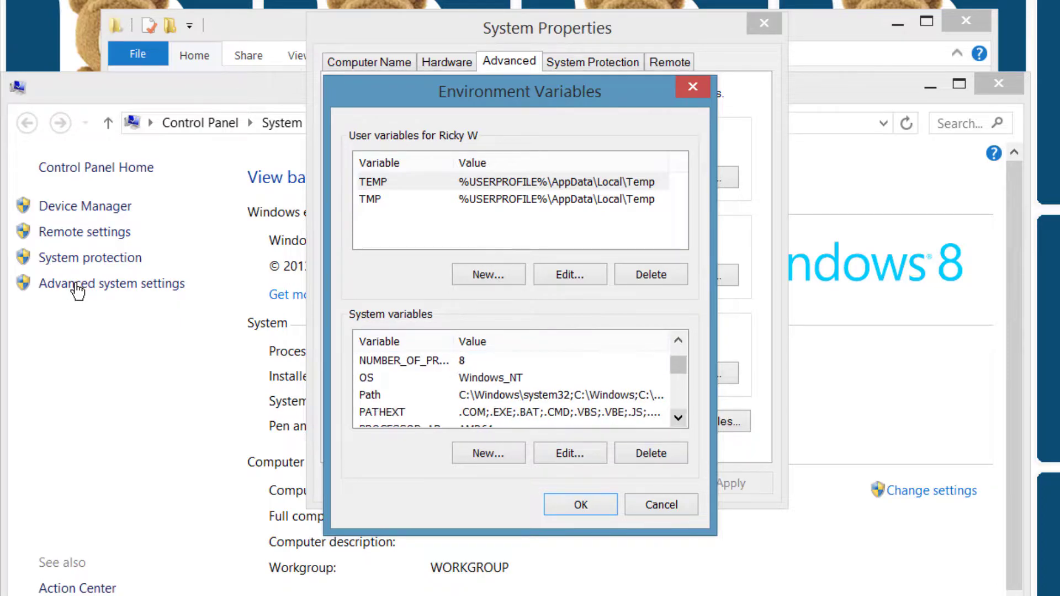
{"action": "key", "text": "p"}
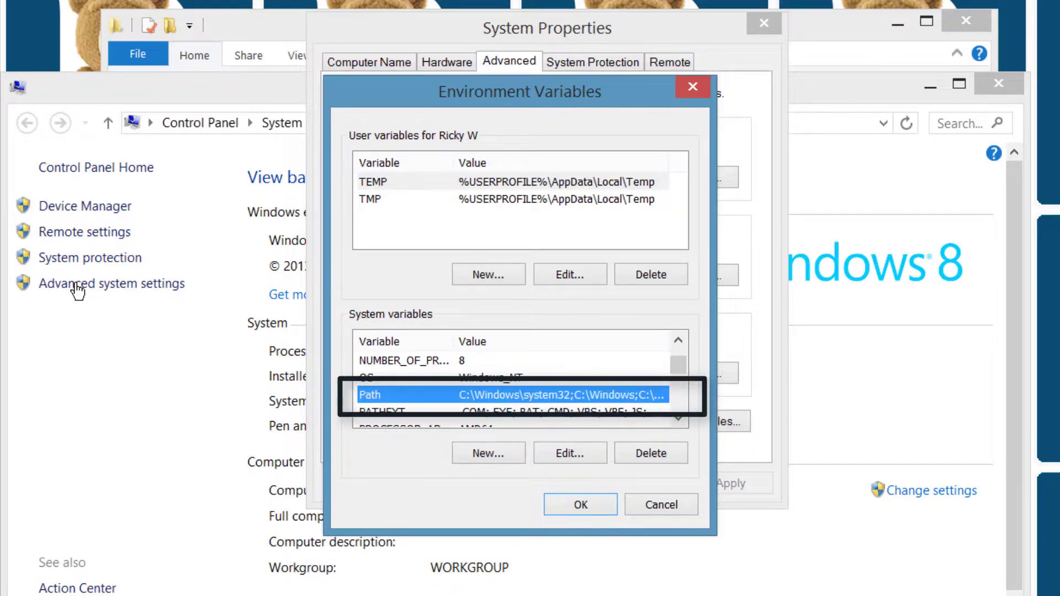
{"action": "key", "text": "alt+i"}
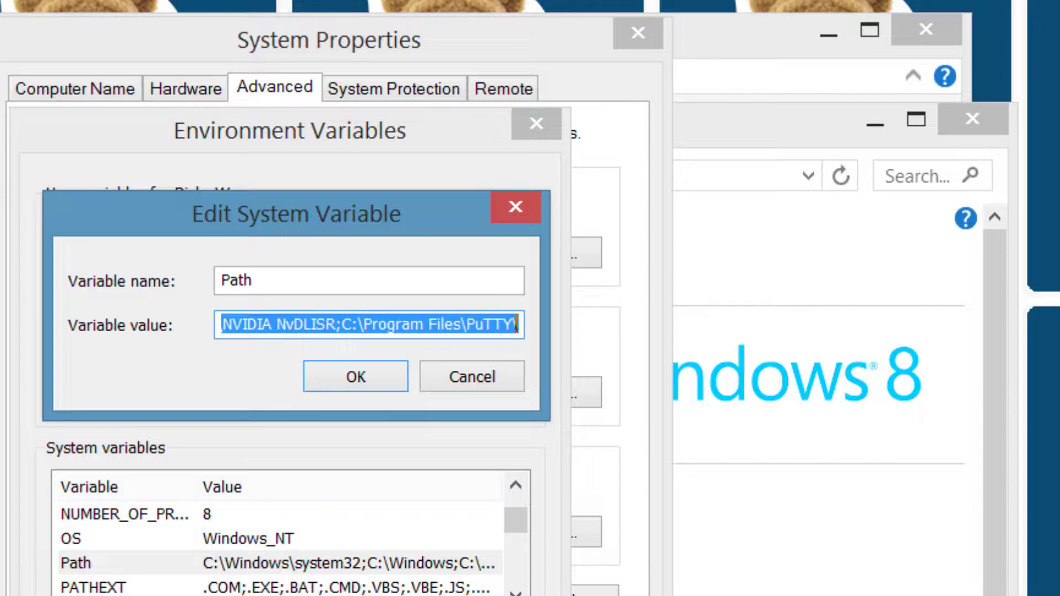
Select the entire Path value, move the Edit System Variable dialog aside, and clear the System window out of the way
{"action": "key", "text": "End"}
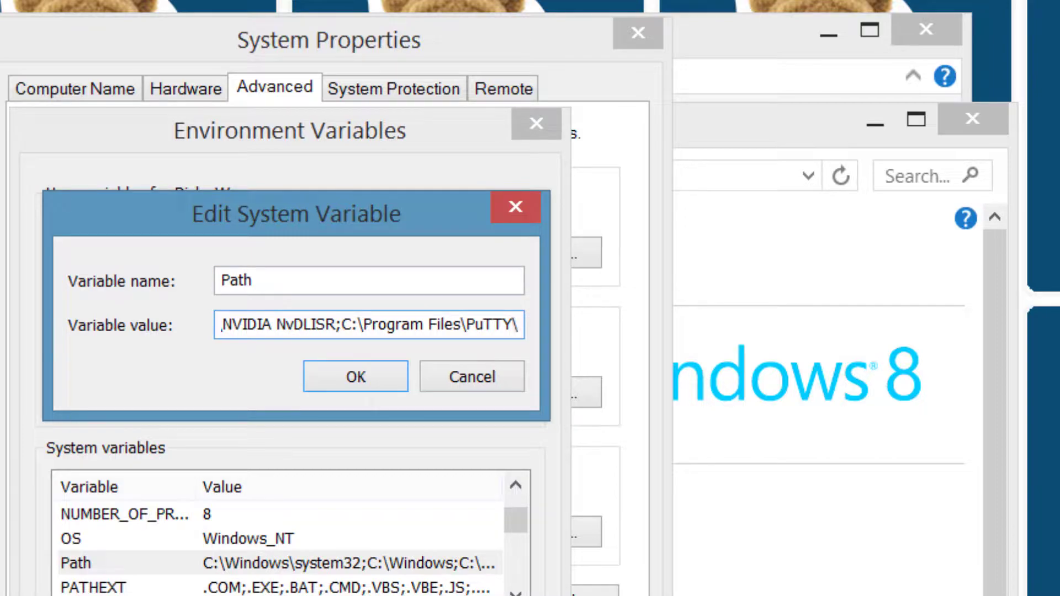
{"action": "key", "text": "ctrl+a"}
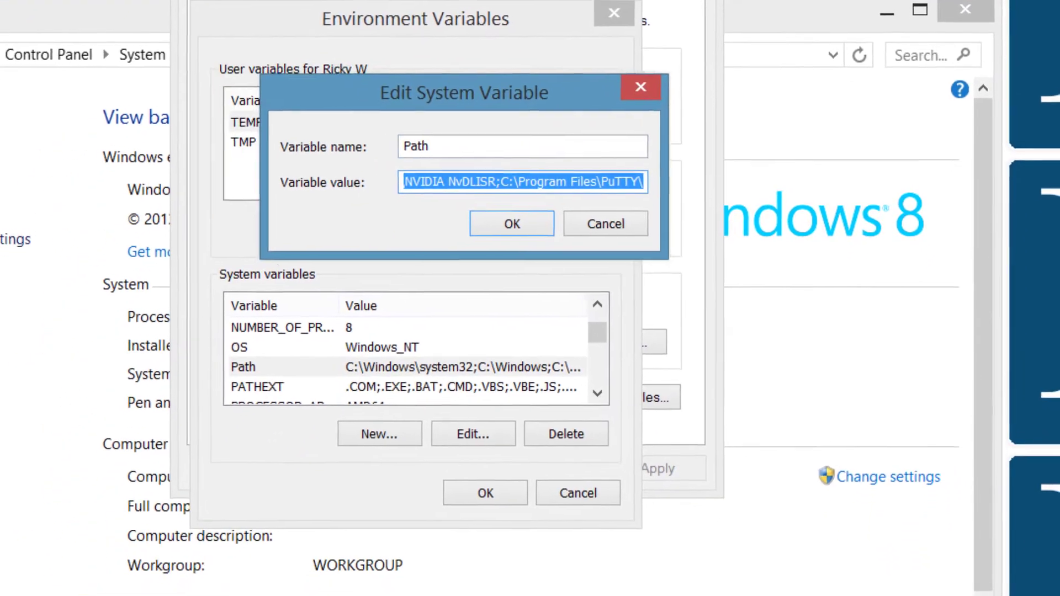
{"action": "left_click_drag", "start_coordinate": [464, 93], "coordinate": [815, 141]}
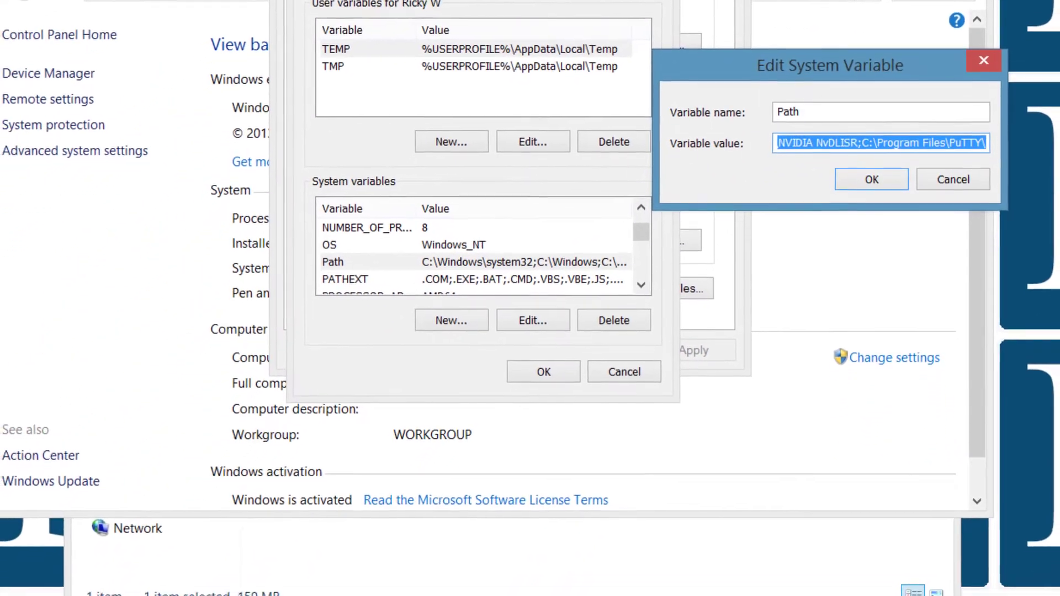
{"action": "left_click", "coordinate": [919, 0]}
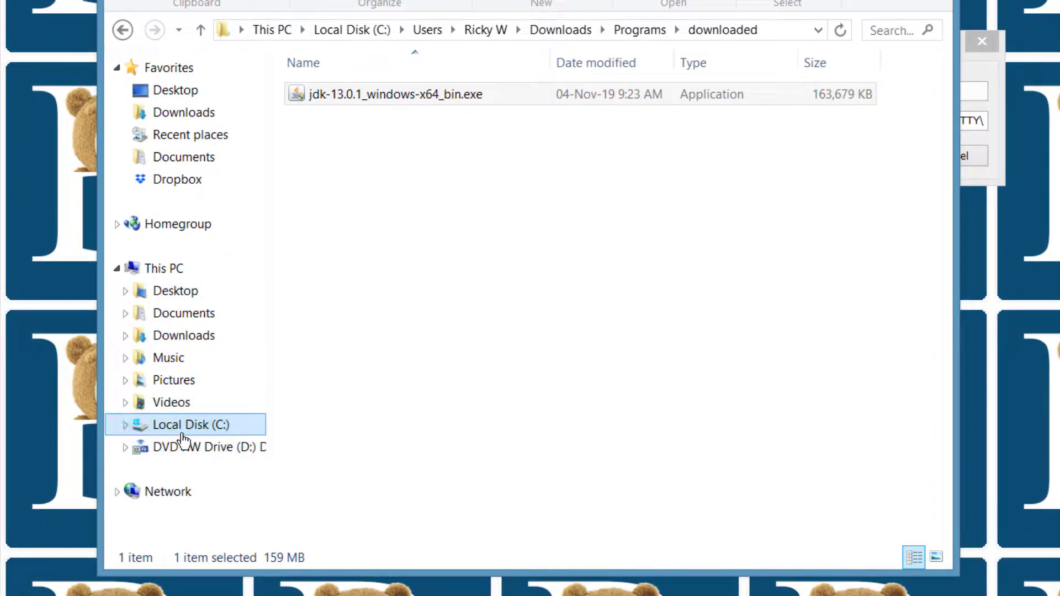
Open the Program Files folder on Local Disk (C:) in the file browser
{"action": "left_click", "coordinate": [183, 426]}
{"action": "left_click", "coordinate": [336, 318]}
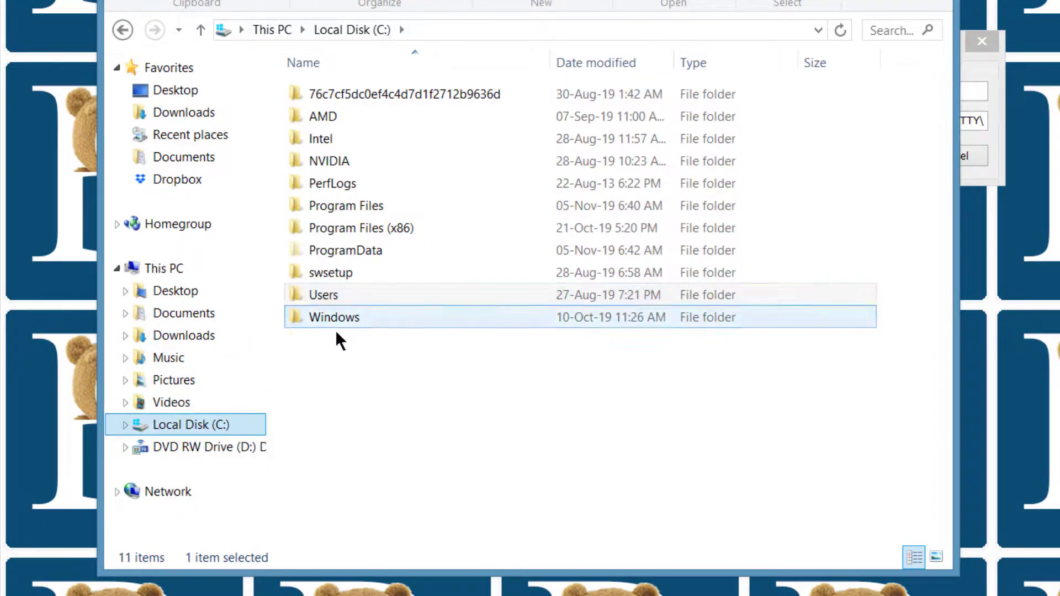
{"action": "left_click", "coordinate": [327, 206]}
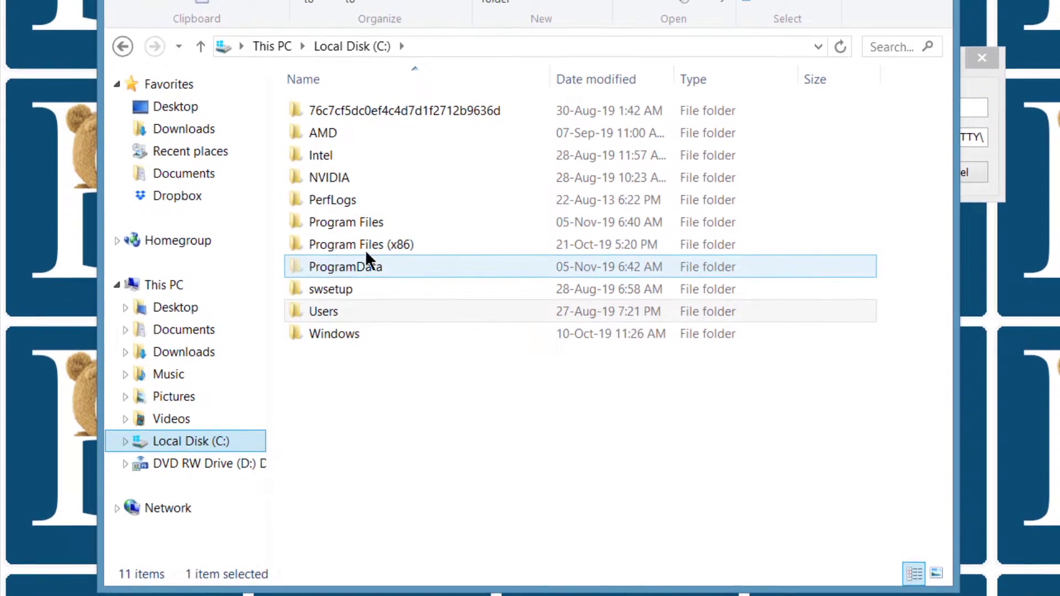
{"action": "left_click", "coordinate": [392, 243]}
{"action": "double_click", "coordinate": [357, 234]}
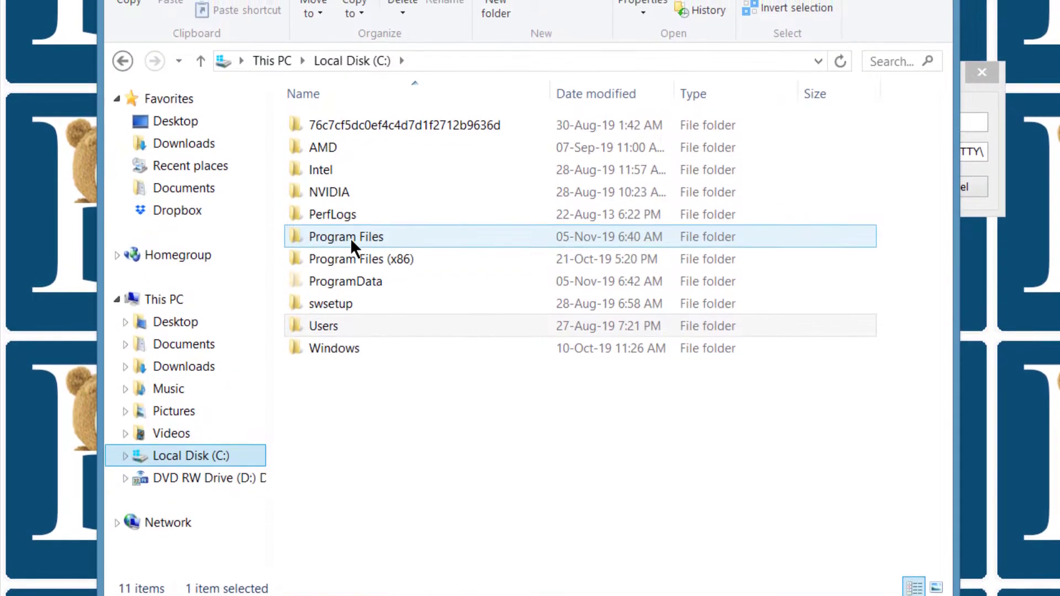
{"action": "left_click", "coordinate": [348, 259]}
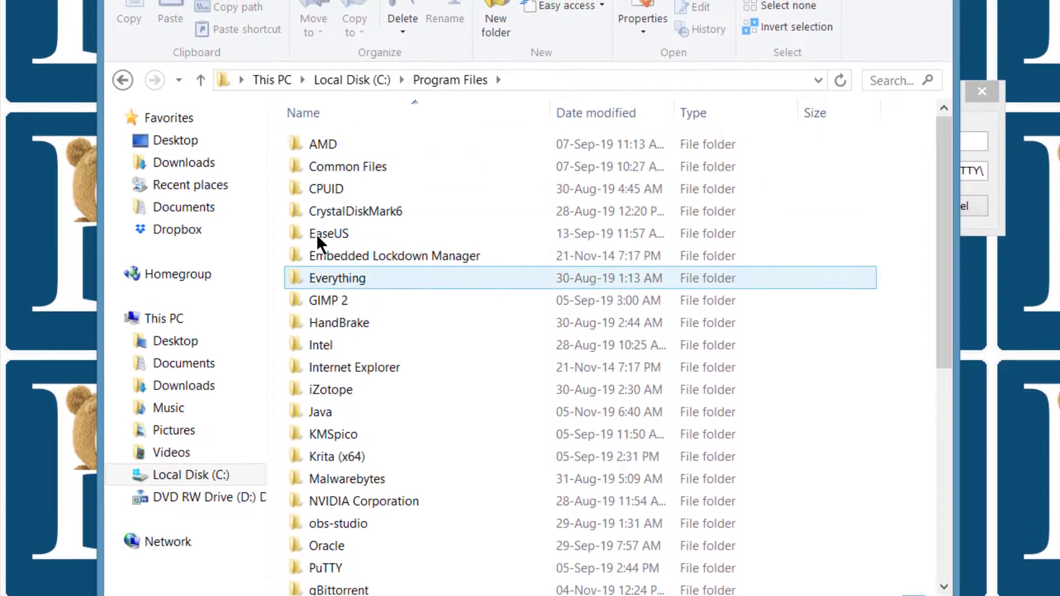
Open the bin folder of the installed JDK, inside Java\jdk-13.0.1
{"action": "left_click", "coordinate": [321, 249]}
{"action": "left_click", "coordinate": [349, 361]}
{"action": "left_click", "coordinate": [316, 428]}
{"action": "left_click", "coordinate": [315, 430]}
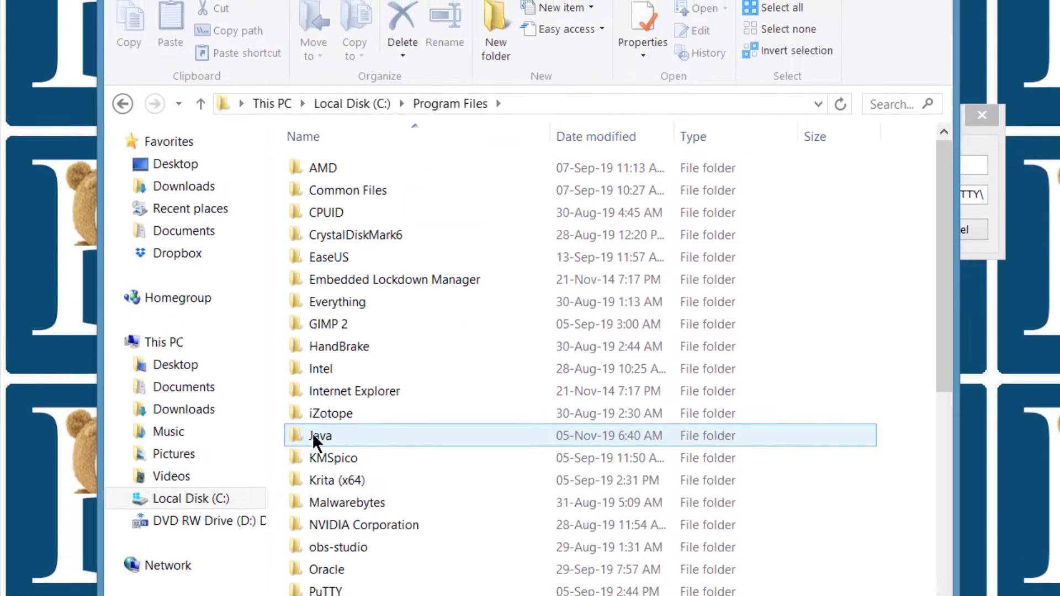
{"action": "double_click", "coordinate": [315, 430]}
{"action": "left_click", "coordinate": [347, 190]}
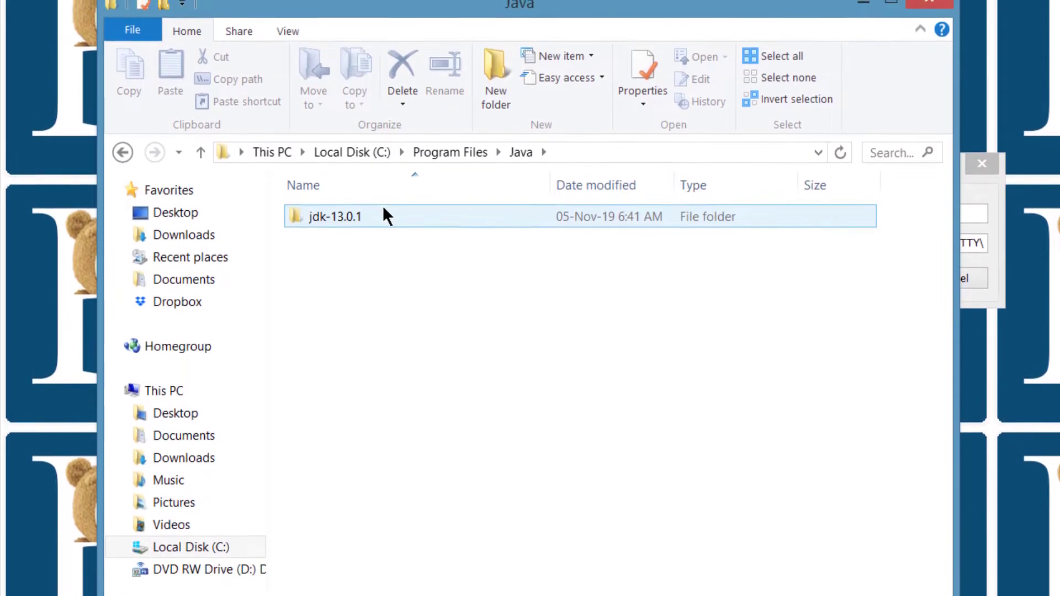
{"action": "double_click", "coordinate": [336, 214]}
{"action": "left_click", "coordinate": [323, 253]}
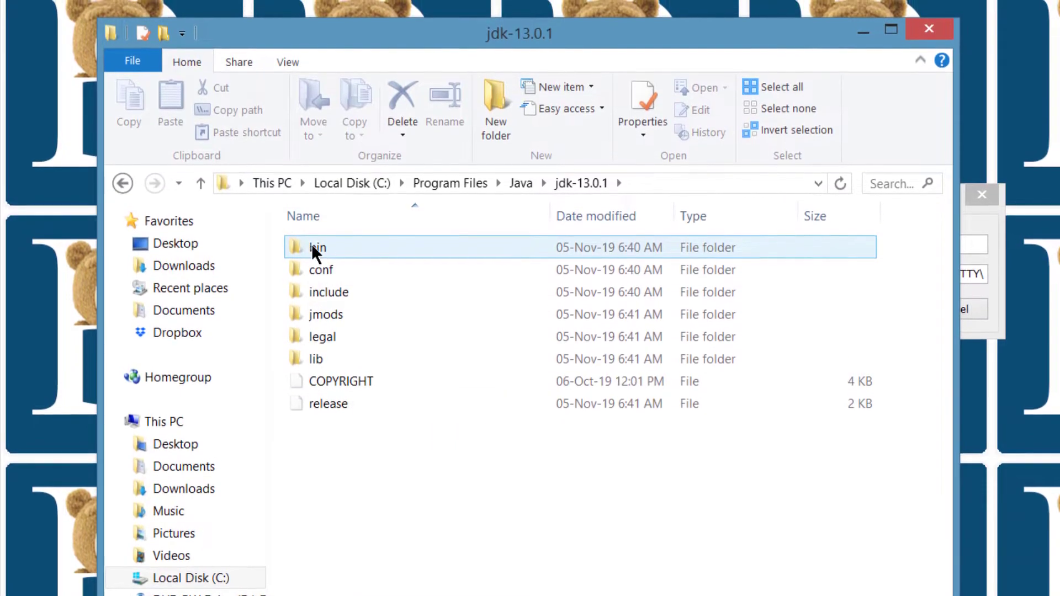
{"action": "double_click", "coordinate": [311, 243]}
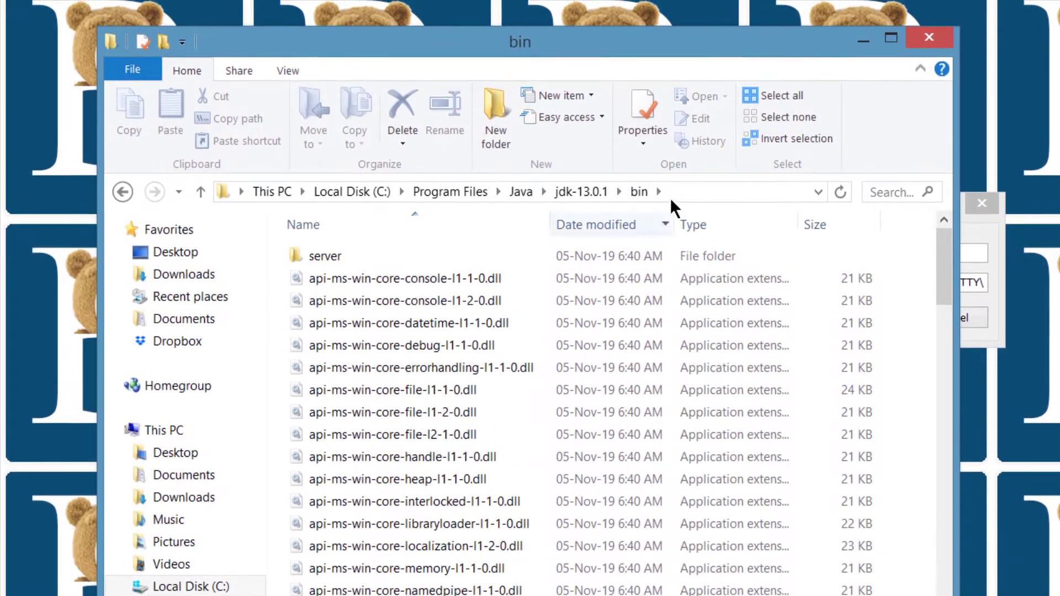
Copy the full path of the JDK bin folder and return to the Edit System Variable dialog for Path
{"action": "left_click", "coordinate": [672, 189]}
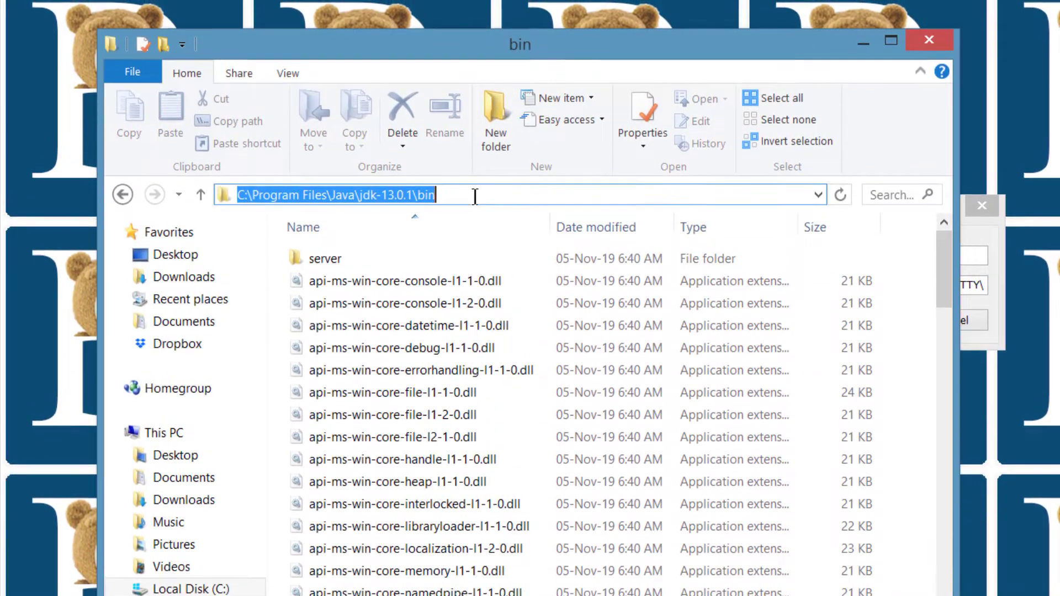
{"action": "right_click", "coordinate": [442, 195]}
{"action": "left_click", "coordinate": [481, 253]}
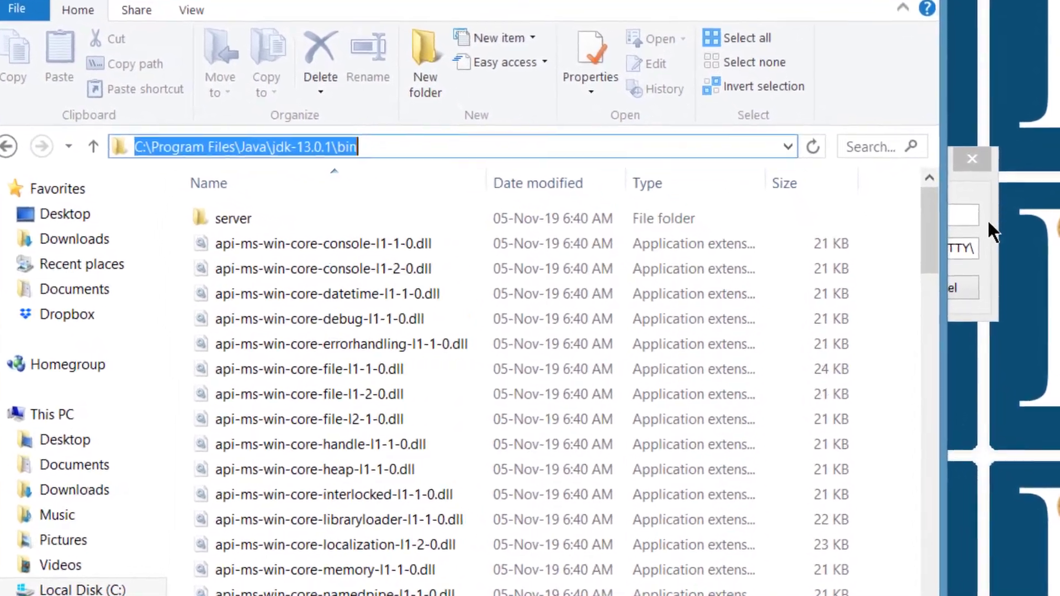
{"action": "left_click", "coordinate": [991, 262]}
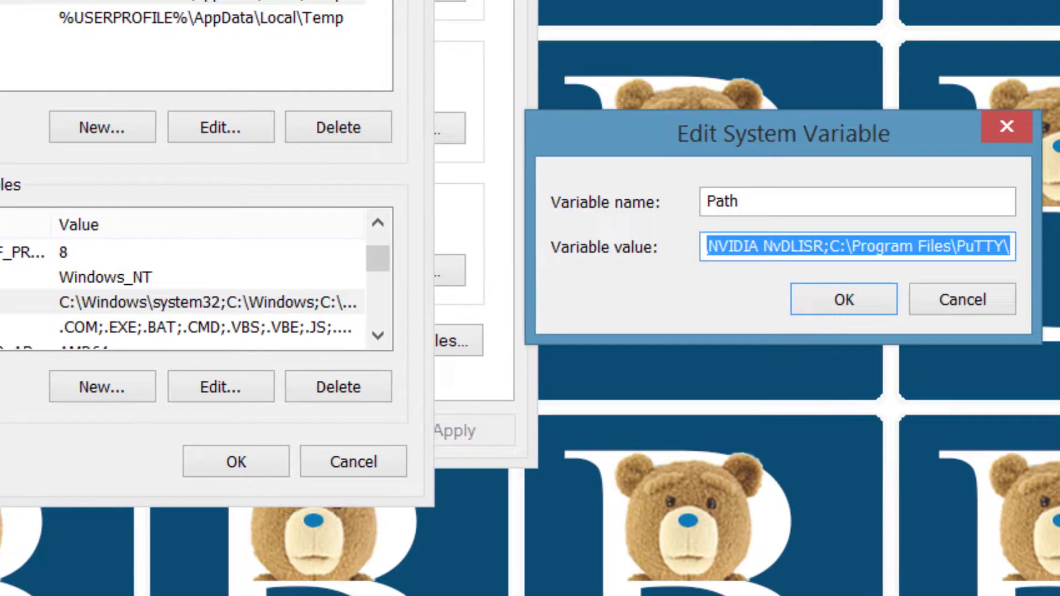
Append ;C:\Program Files\Java\jdk-13.0.1\bin to the end of the Path value and accept all the open system settings dialogs
{"action": "key", "text": "End"}
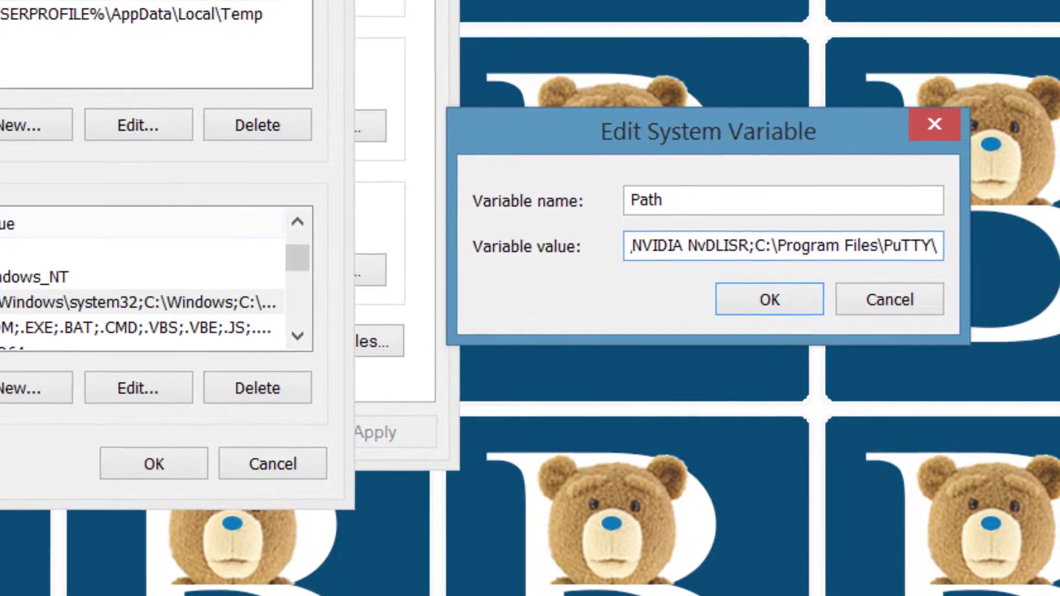
{"action": "type", "text": ";"}
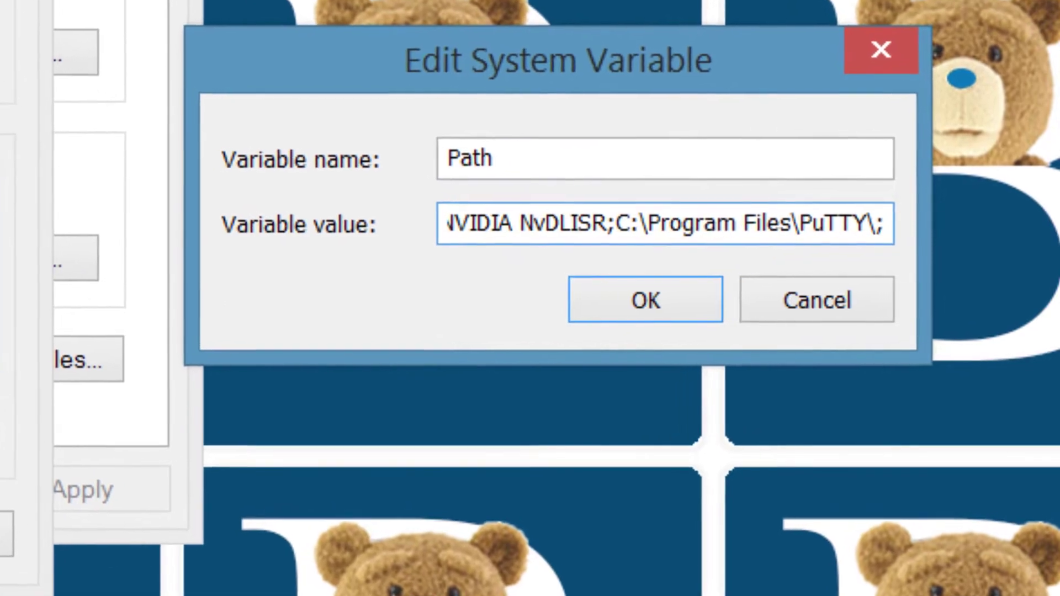
{"action": "right_click", "coordinate": [888, 217]}
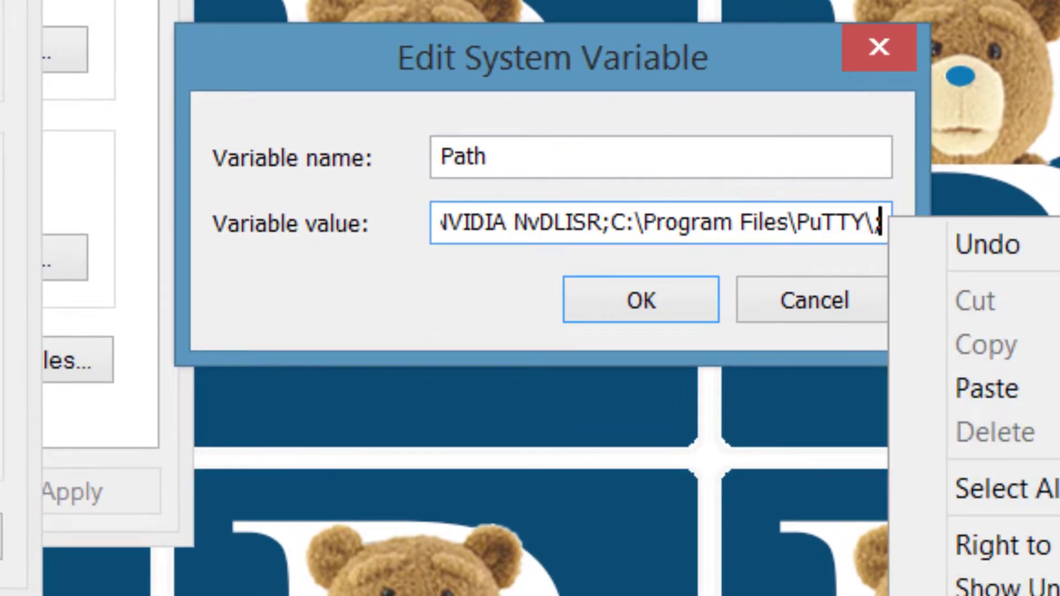
{"action": "left_click", "coordinate": [986, 388]}
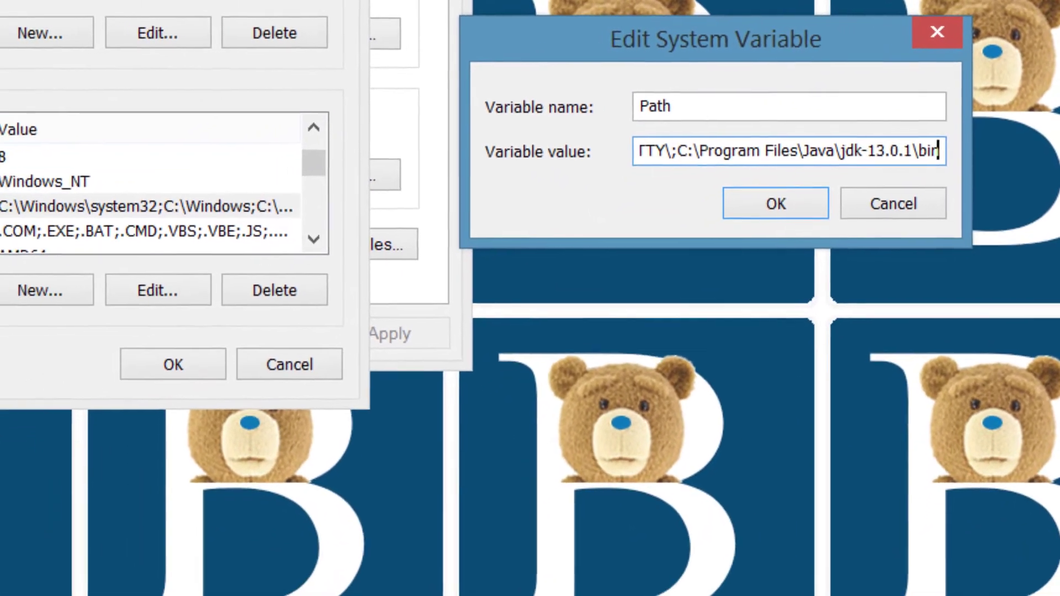
{"action": "key", "text": "Return"}
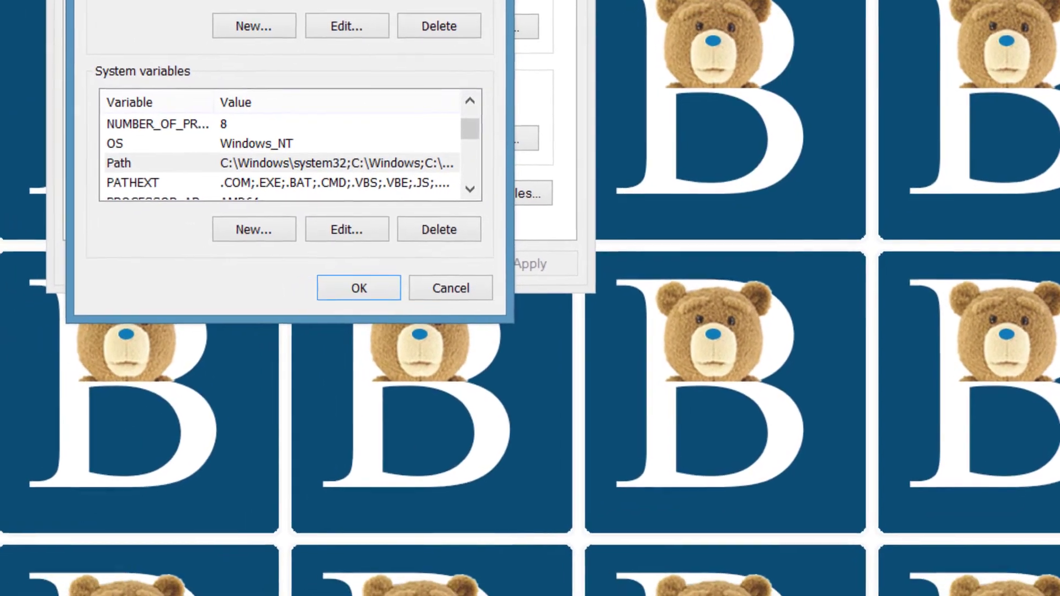
{"action": "key", "text": "Return"}
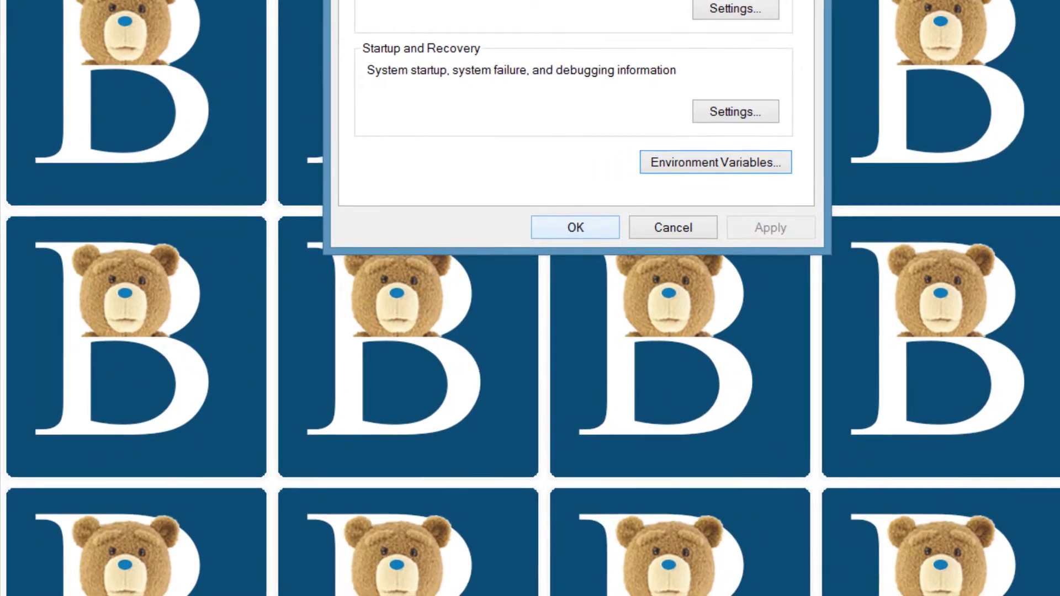
{"action": "left_click", "coordinate": [582, 227]}
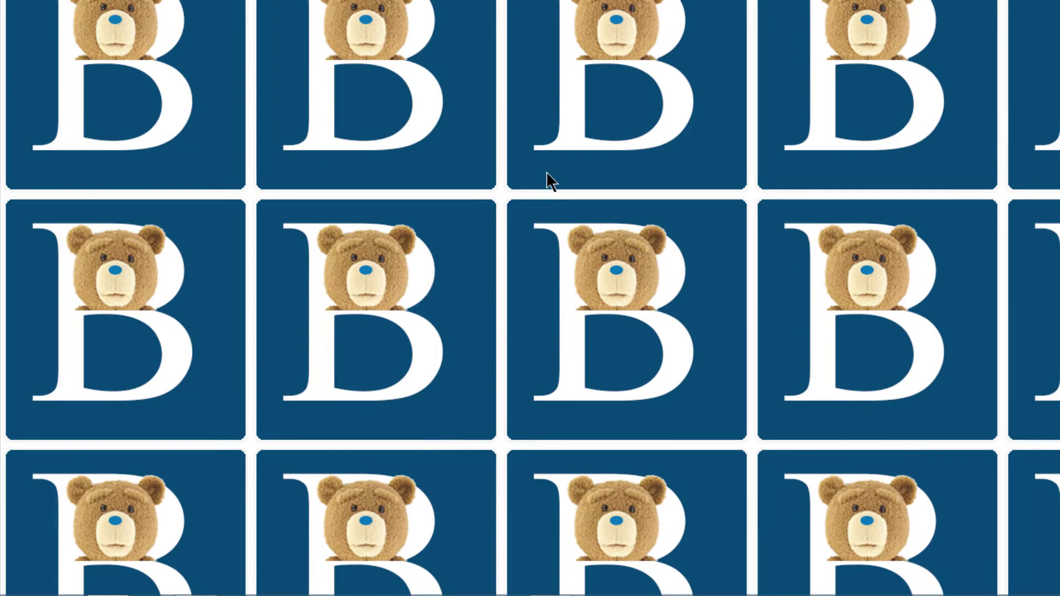
Run javac in a new Command Prompt window to test the Path setting, review its output from the start, and close the window
{"action": "mouse_move", "coordinate": [367, 586]}
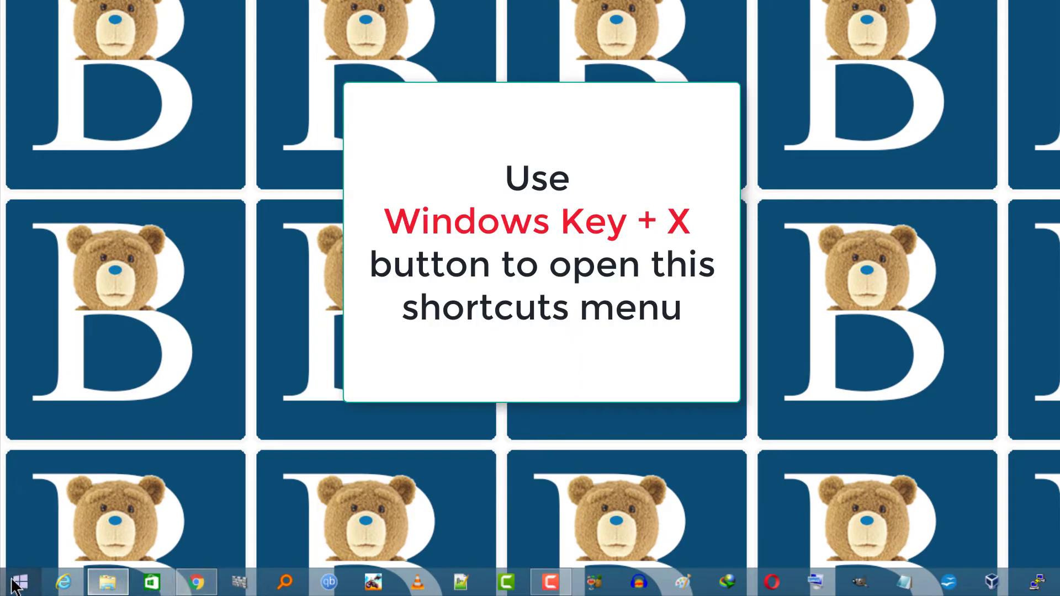
{"action": "right_click", "coordinate": [18, 587]}
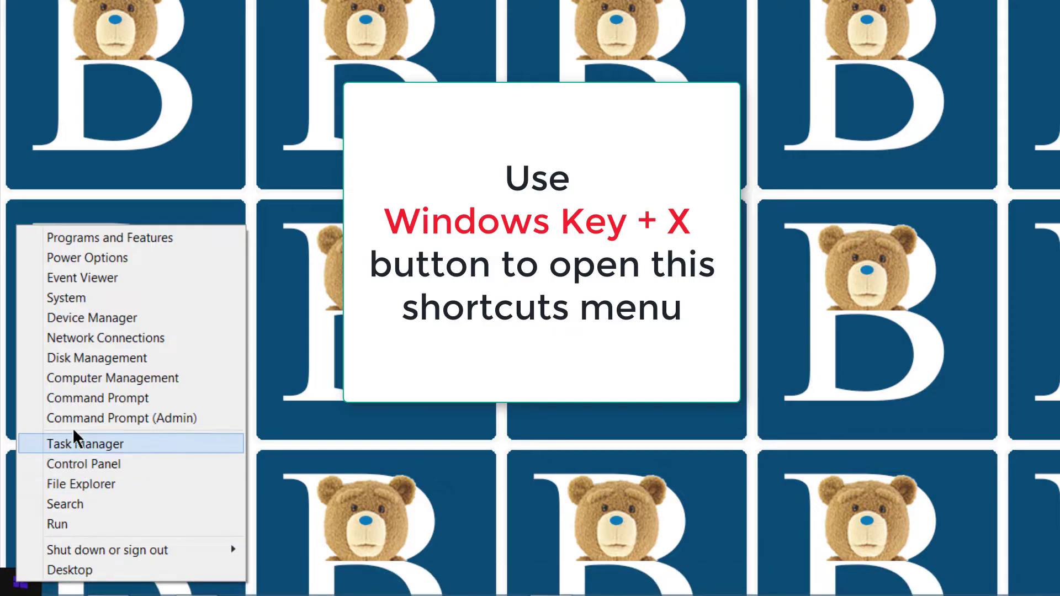
{"action": "left_click", "coordinate": [85, 398]}
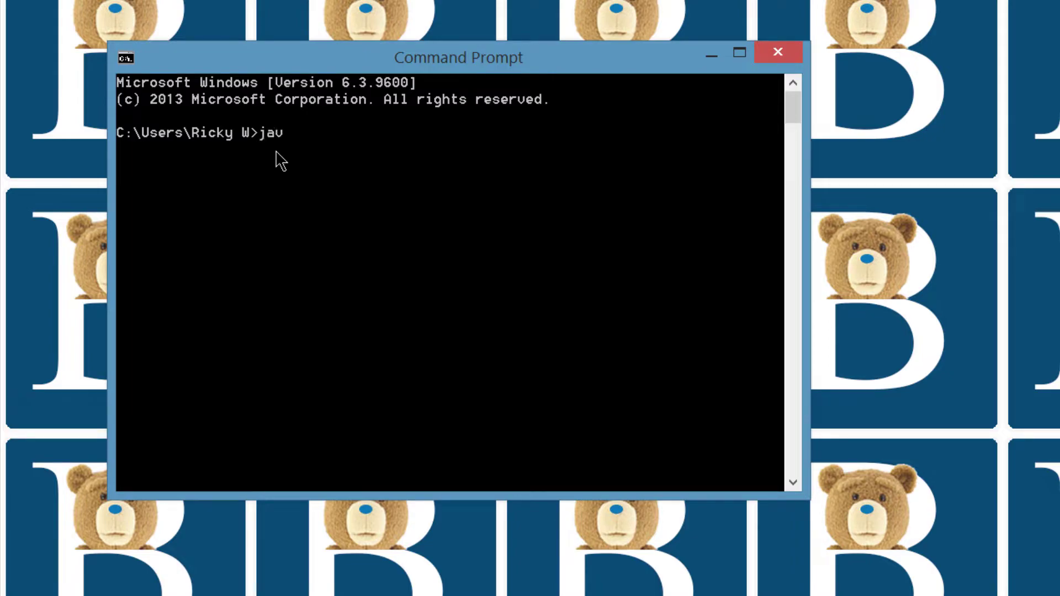
{"action": "type", "text": "javac"}
{"action": "key", "text": "Return"}
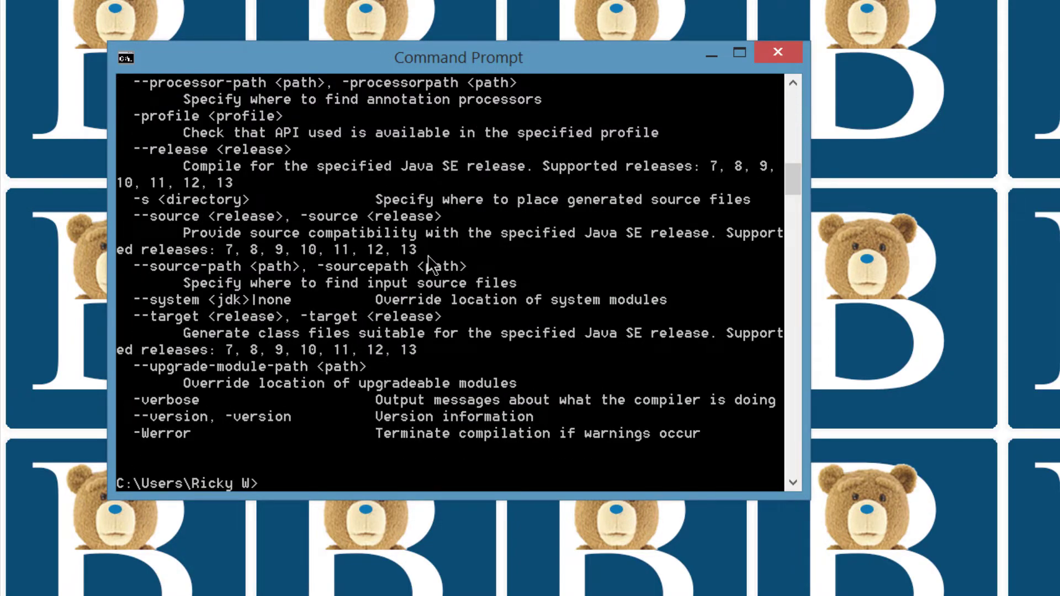
{"action": "scroll", "coordinate": [303, 301], "scroll_direction": "up", "scroll_amount": 20}
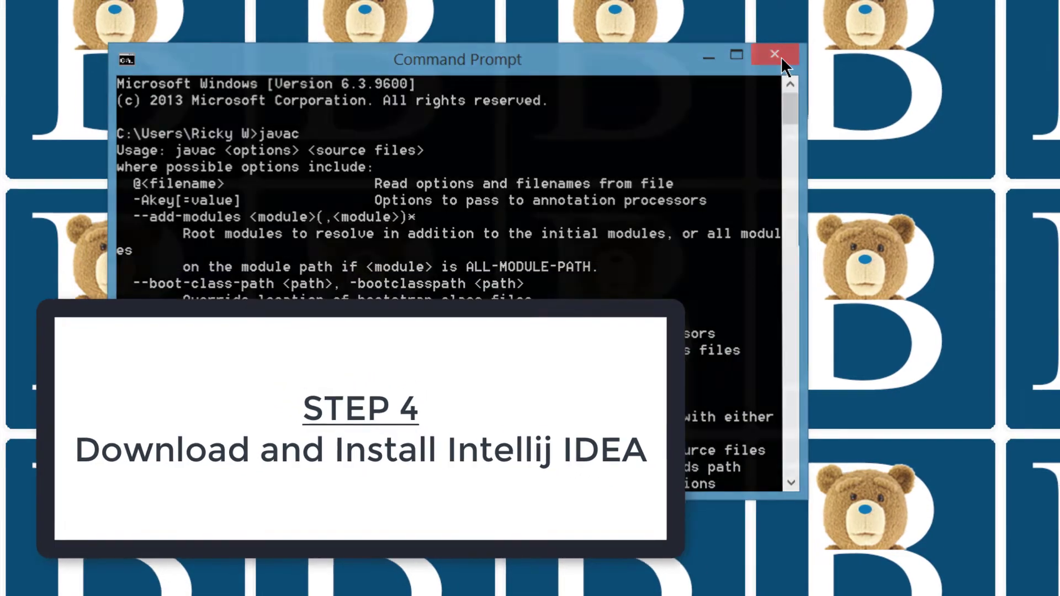
{"action": "left_click", "coordinate": [781, 56]}
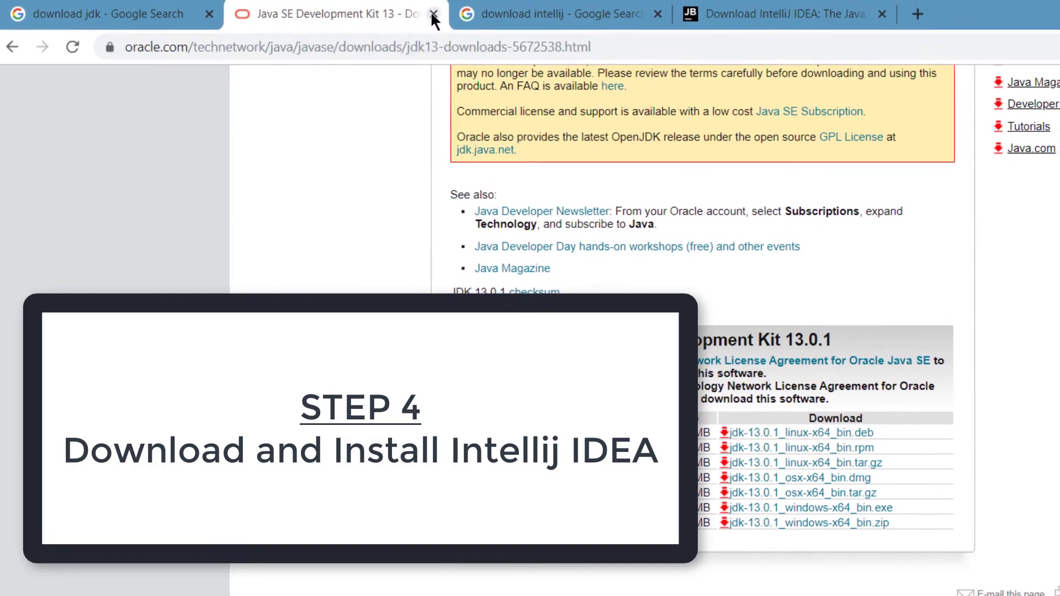
In Chrome, close the JDK search and download tabs and look over the JetBrains IntelliJ IDEA download page for Windows
{"action": "left_click", "coordinate": [436, 11]}
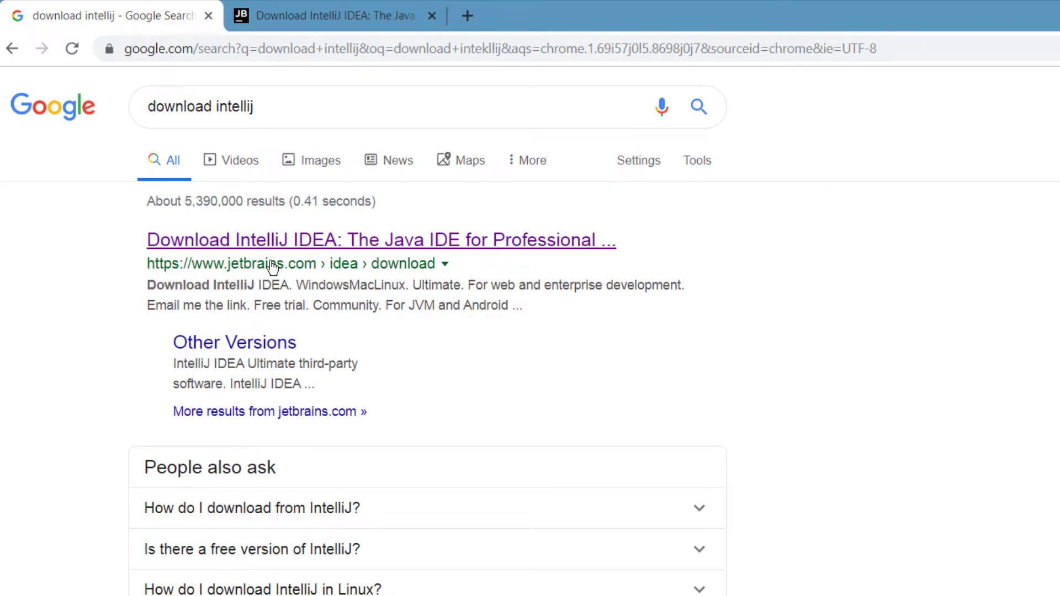
{"action": "left_click", "coordinate": [302, 18]}
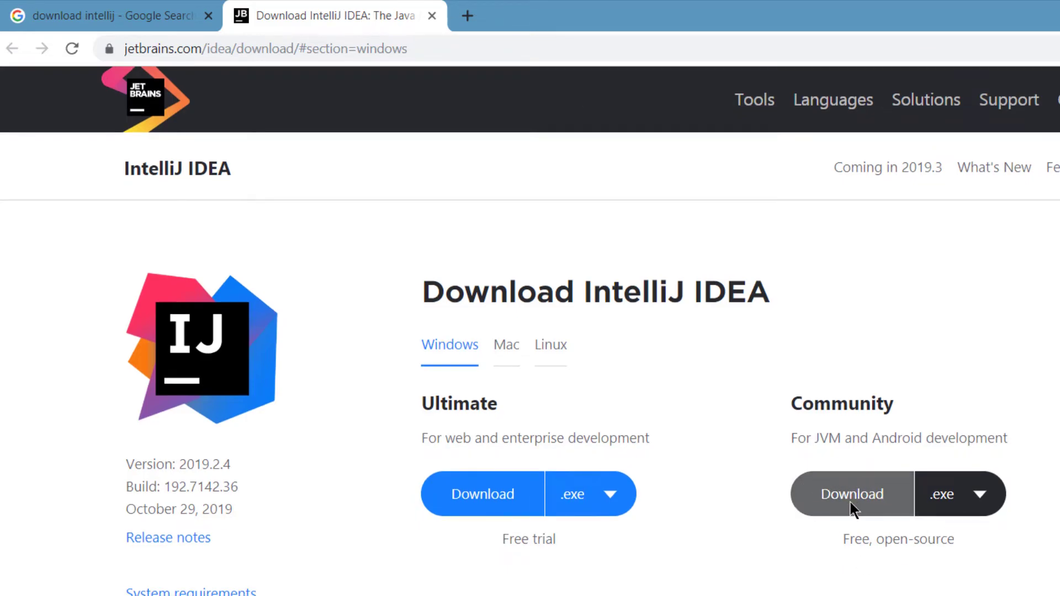
{"action": "scroll", "coordinate": [861, 420], "scroll_direction": "down", "scroll_amount": 5}
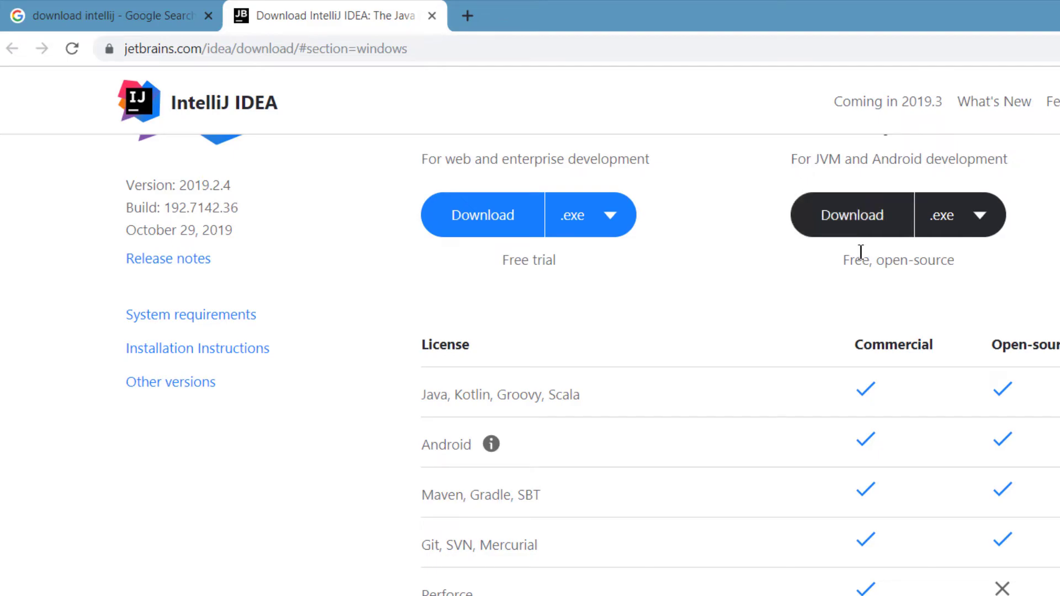
{"action": "scroll", "coordinate": [877, 301], "scroll_direction": "up", "scroll_amount": 5}
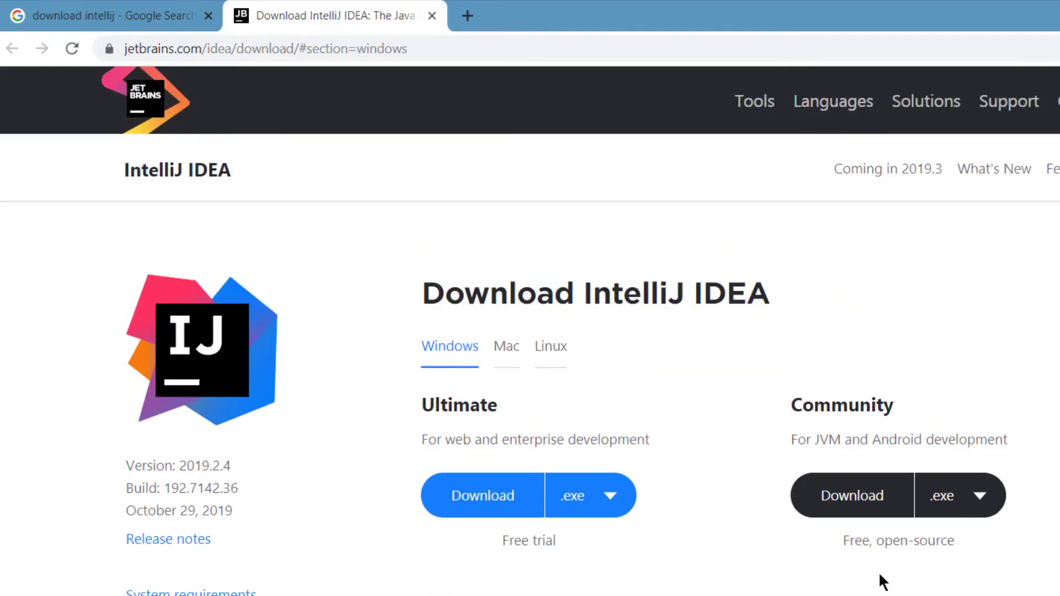